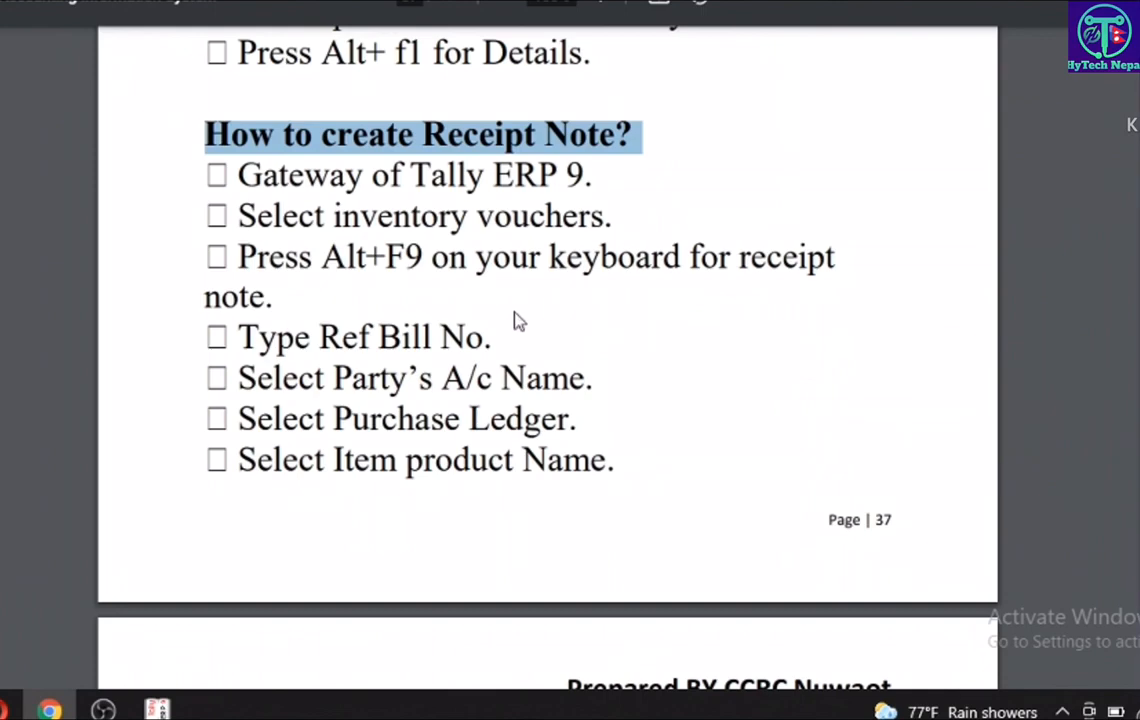
# Step: Read through the notes on receipt notes, purchase bills and the Rejection Out report in the PDF
pyautogui.scroll(-5, 516, 320)
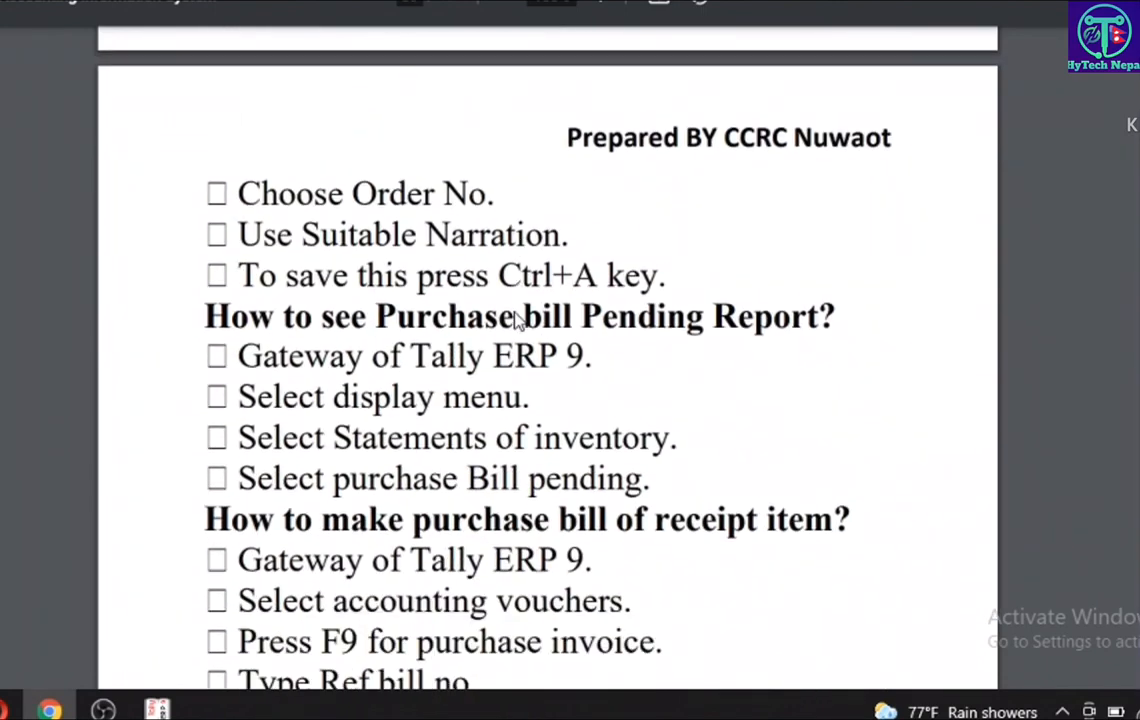
pyautogui.scroll(-5, 516, 318)
pyautogui.moveTo(204, 195); pyautogui.dragTo(760, 185)
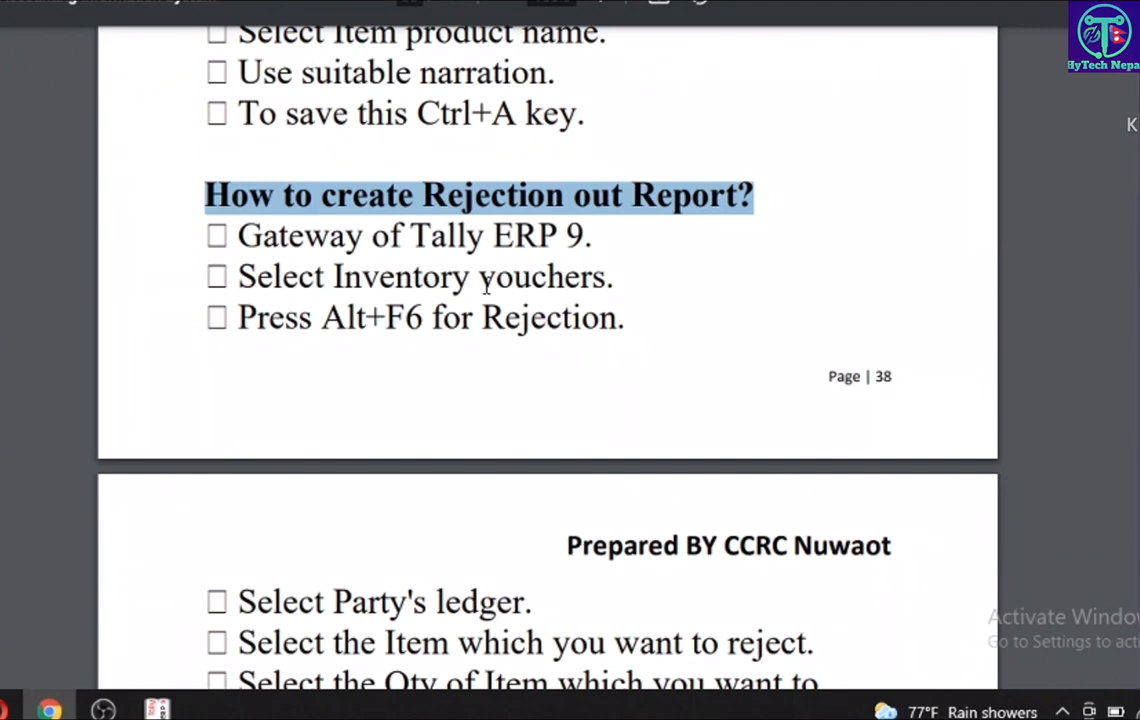
pyautogui.click(398, 168)
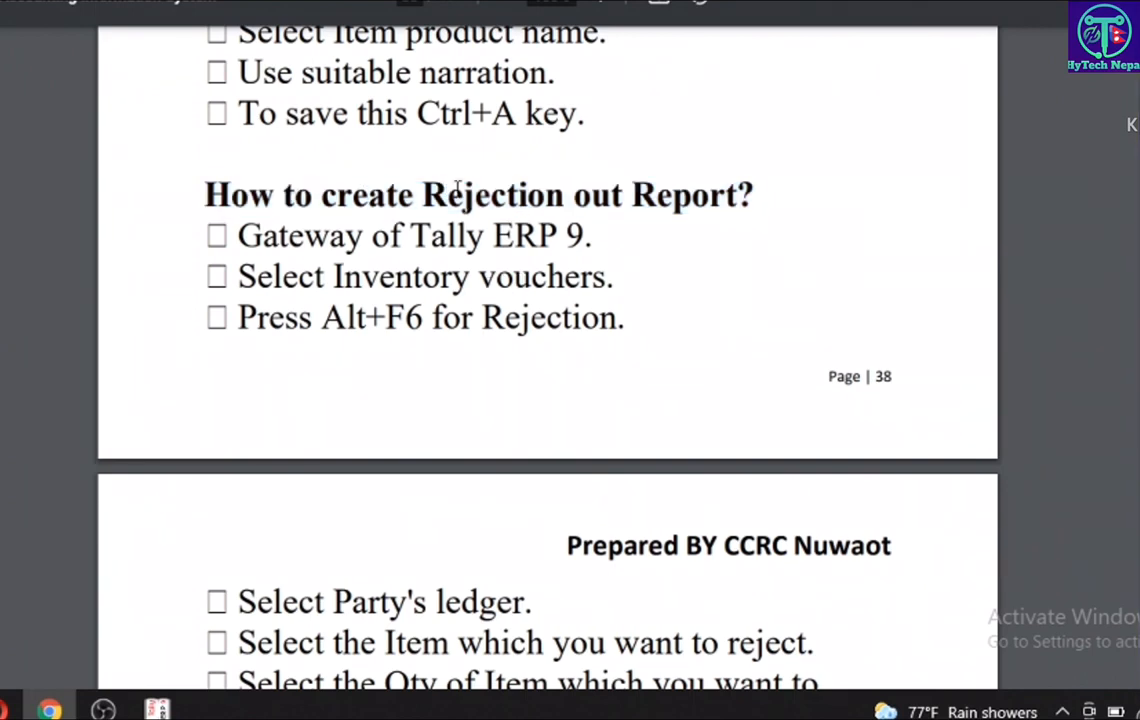
pyautogui.moveTo(422, 190); pyautogui.dragTo(626, 195)
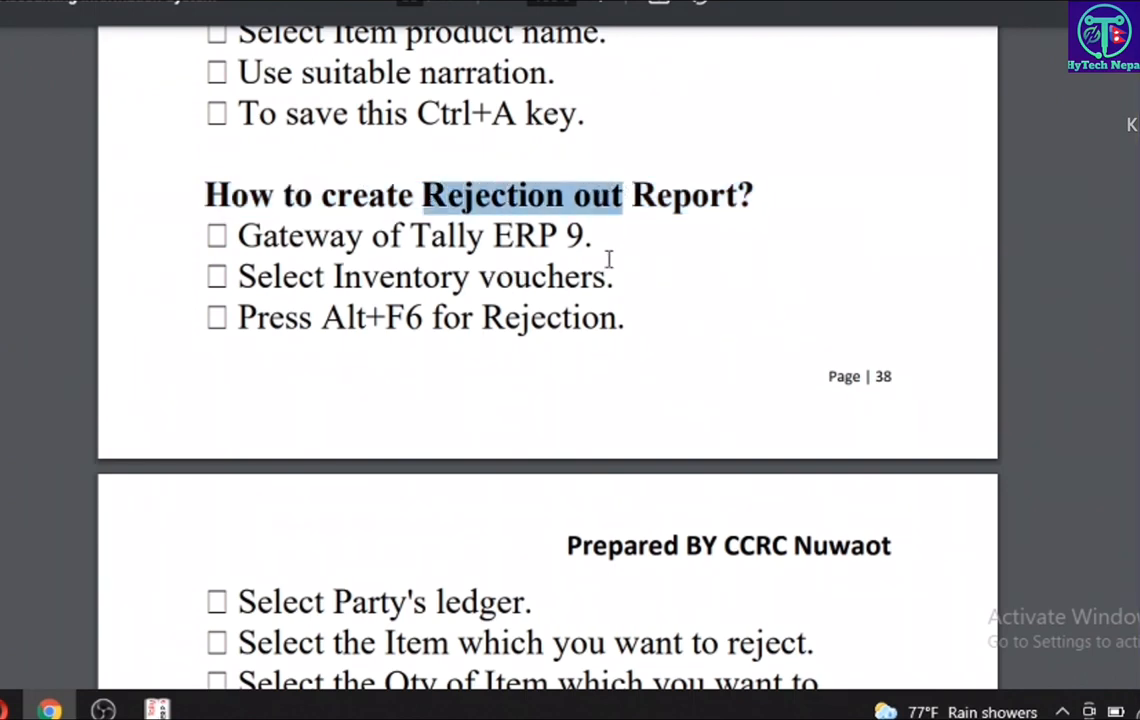
pyautogui.scroll(-3, 608, 260)
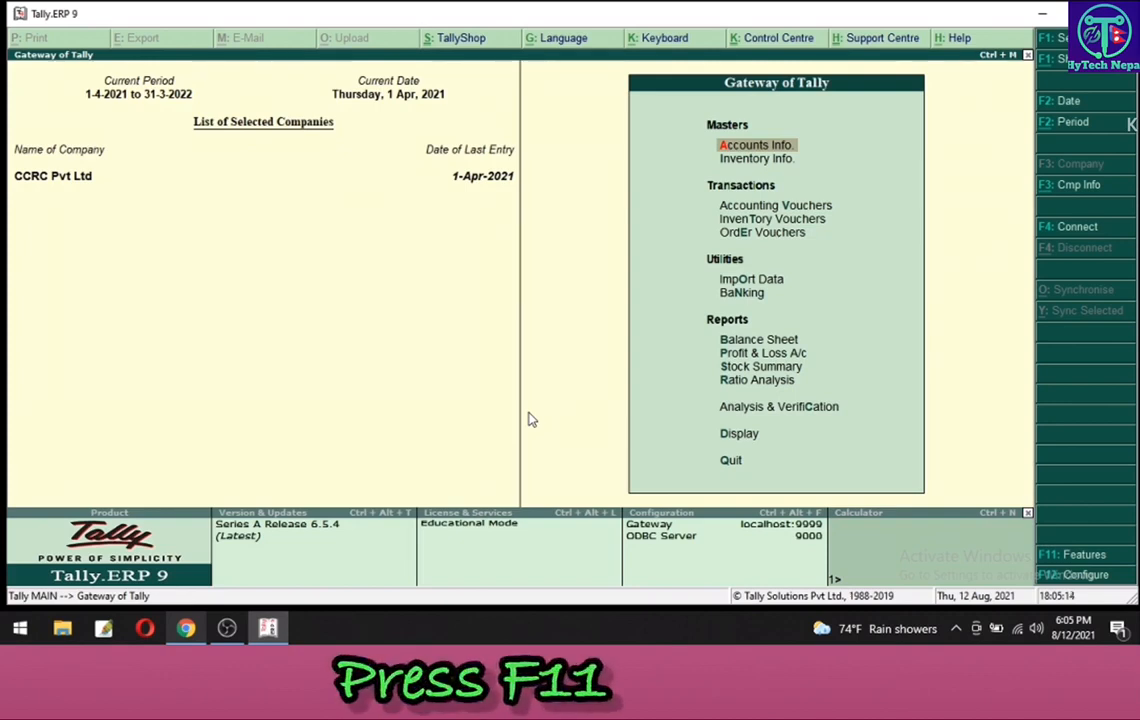
# Step: Enable purchase order processing in the company's inventory features in Tally.ERP 9
pyautogui.press('F11')
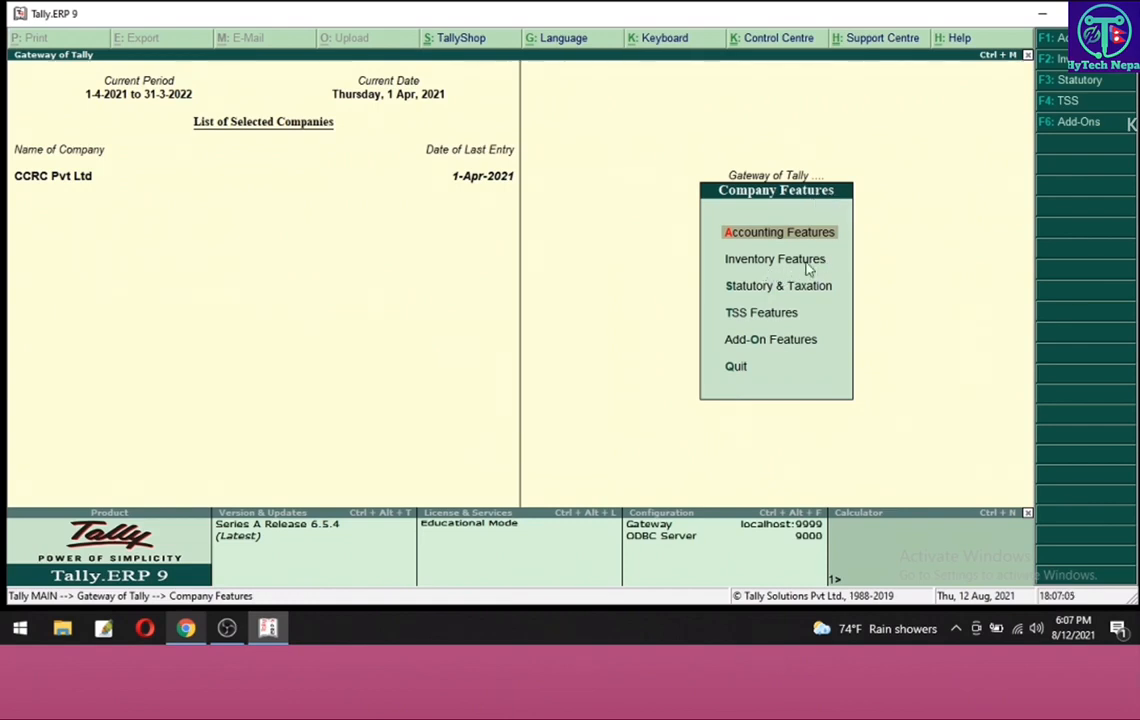
pyautogui.press('Down')
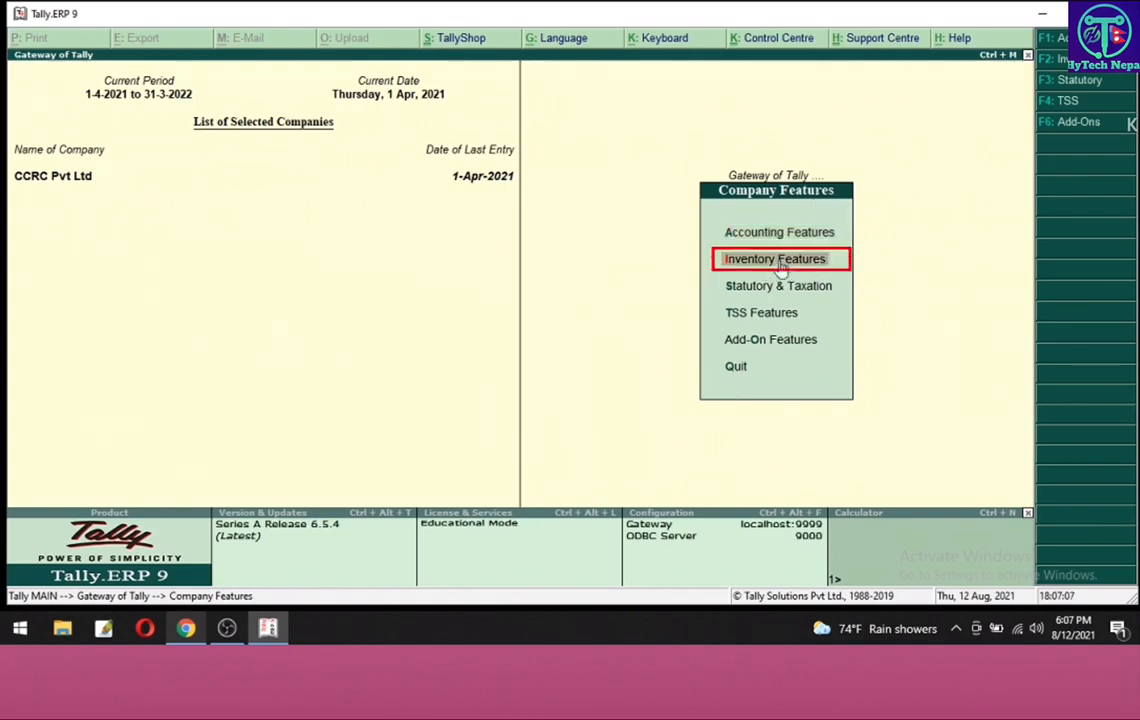
pyautogui.press('Return')
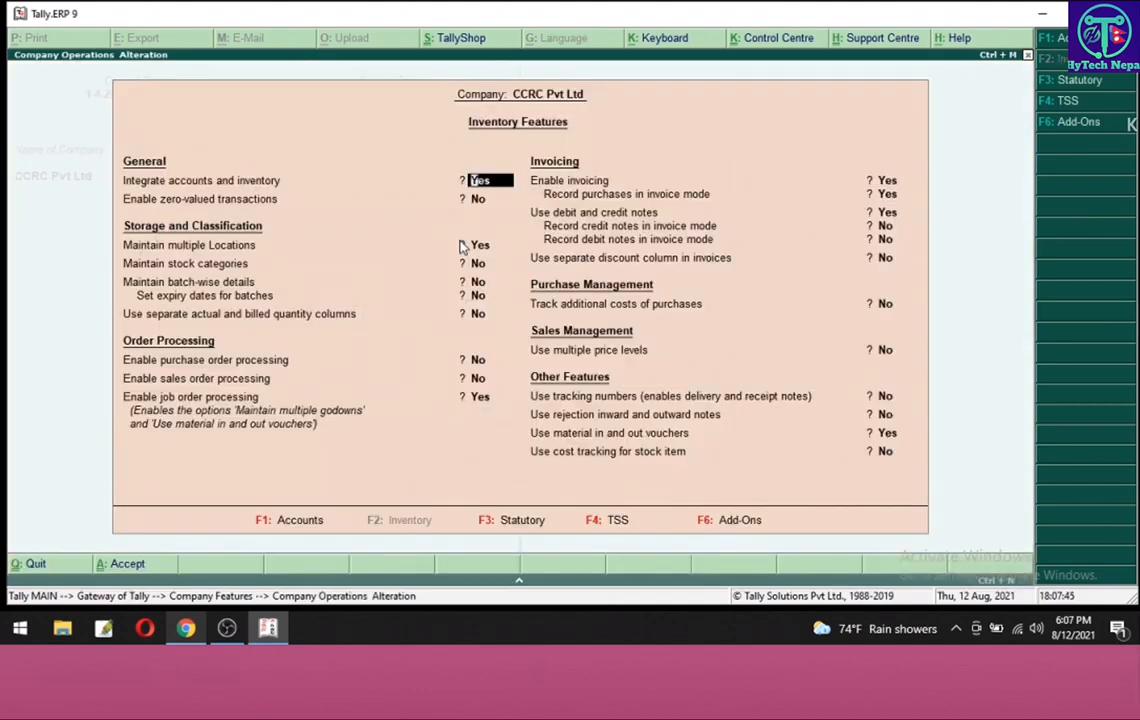
pyautogui.press('Down')
pyautogui.press('Down')
pyautogui.press('Down')
pyautogui.press('Down')
pyautogui.press('Down')
pyautogui.press('Down')
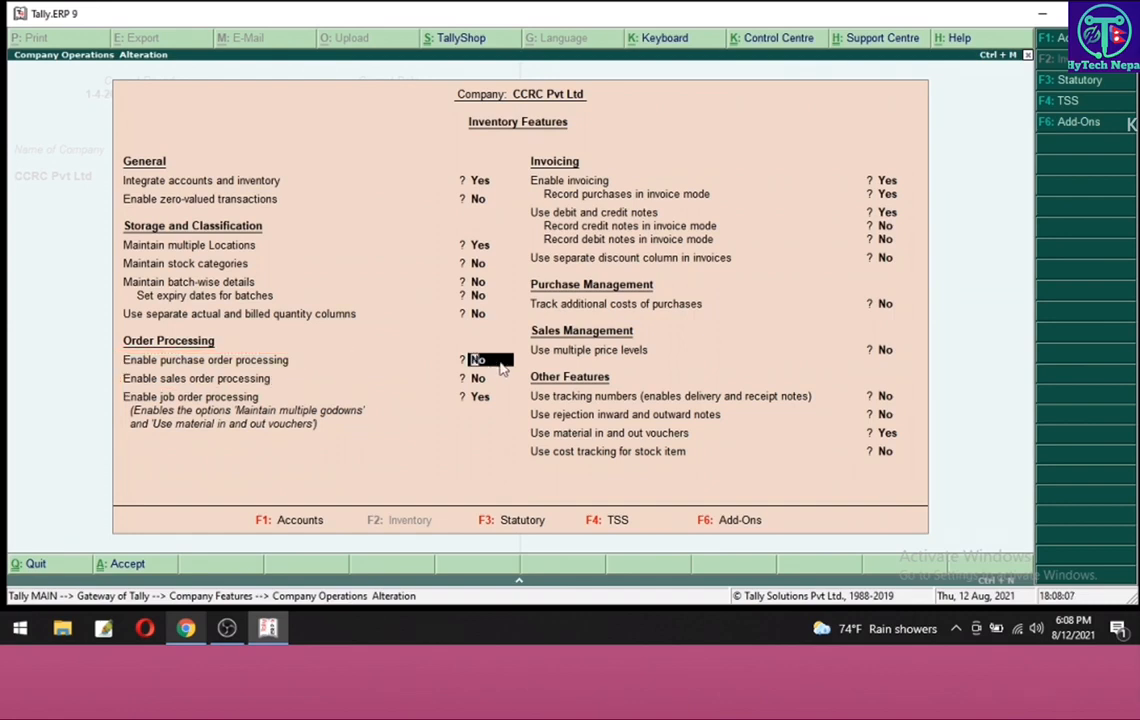
pyautogui.press('y')
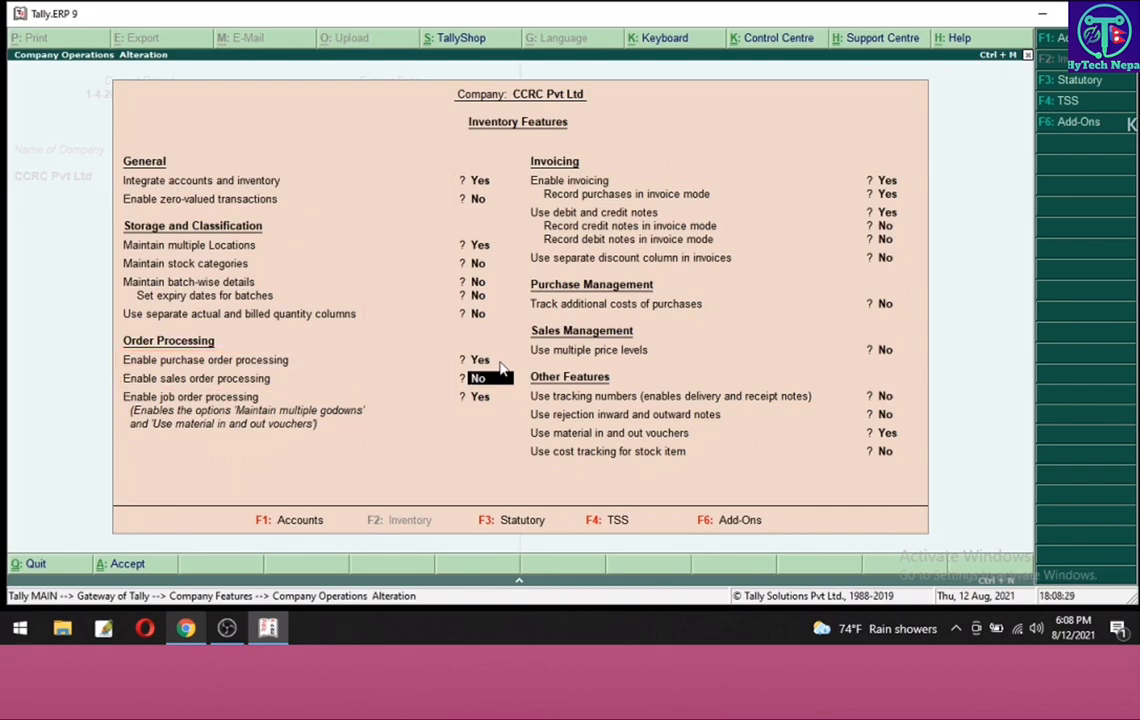
# Step: Enable tracking numbers for delivery and receipt notes, leaving sales order processing and the invoicing options as they are
pyautogui.press('Return')
pyautogui.press('Return')
pyautogui.press('Return')
pyautogui.press('Return')
pyautogui.press('Return')
pyautogui.press('Return')
pyautogui.press('Return')
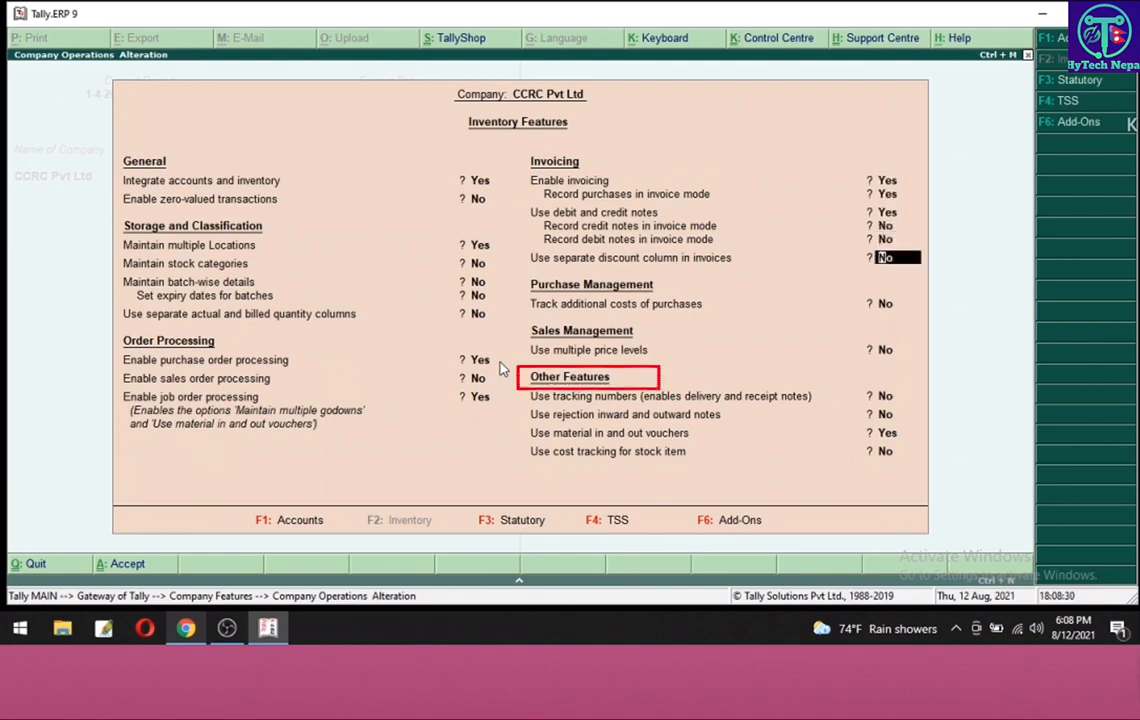
pyautogui.press('Return')
pyautogui.press('Return')
pyautogui.press('Return')
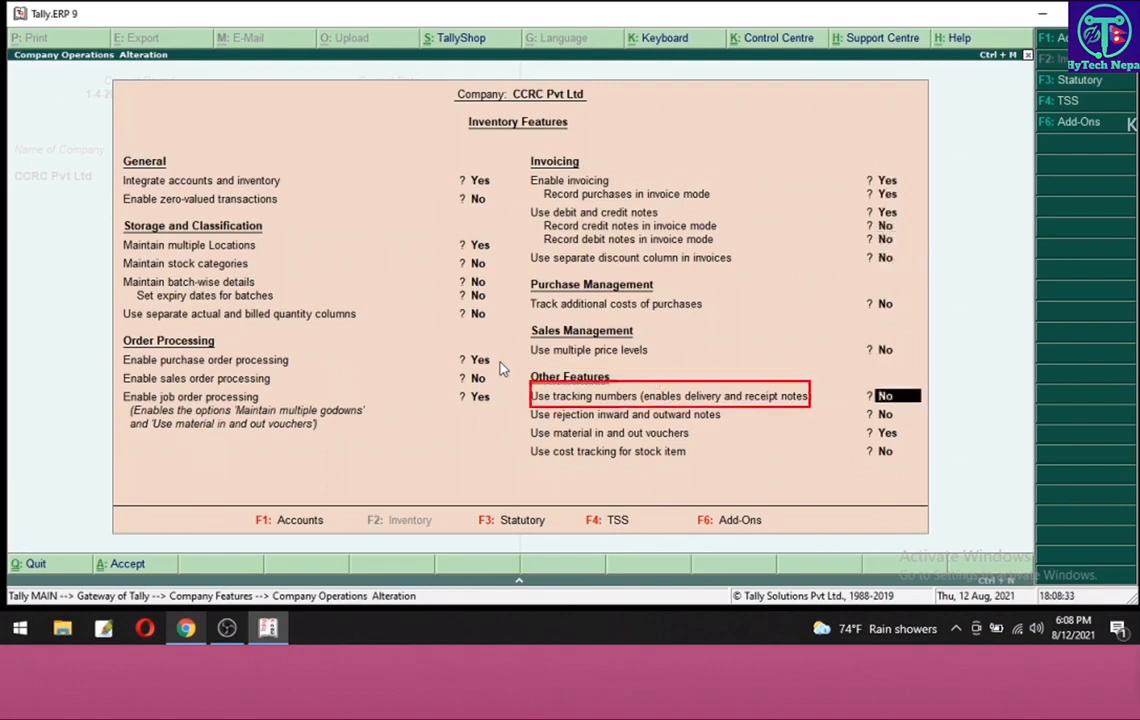
pyautogui.press('y')
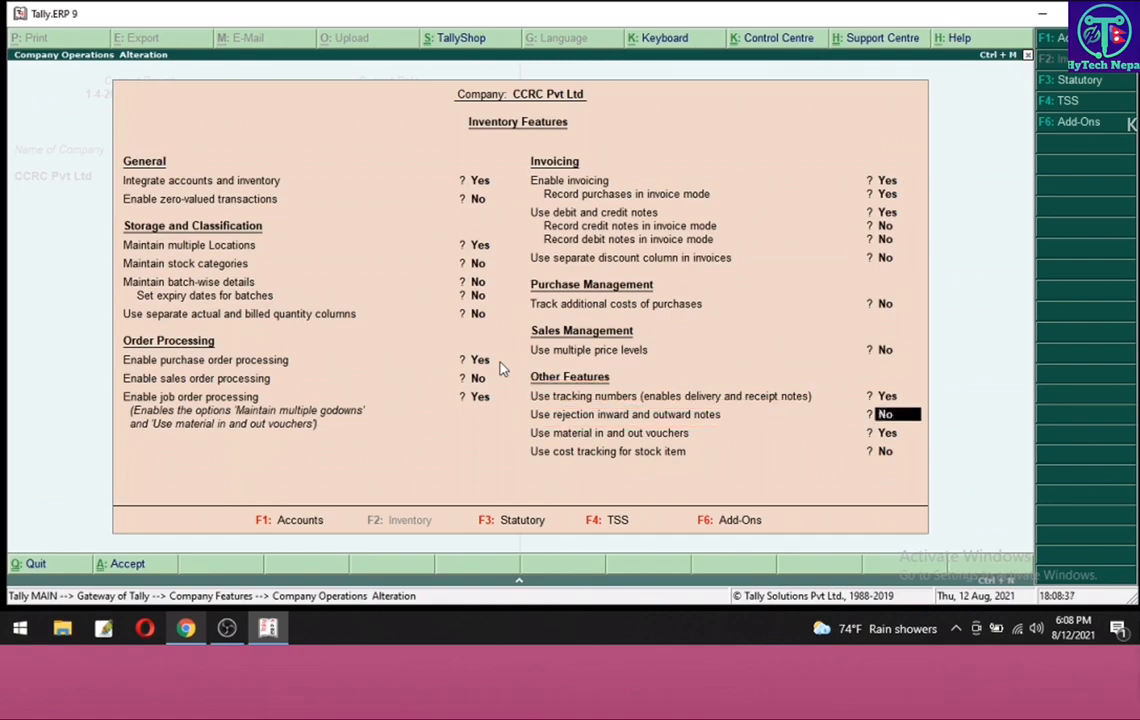
# Step: Enable rejection inward and outward notes and save the inventory features
pyautogui.write('y')
pyautogui.press('Return')
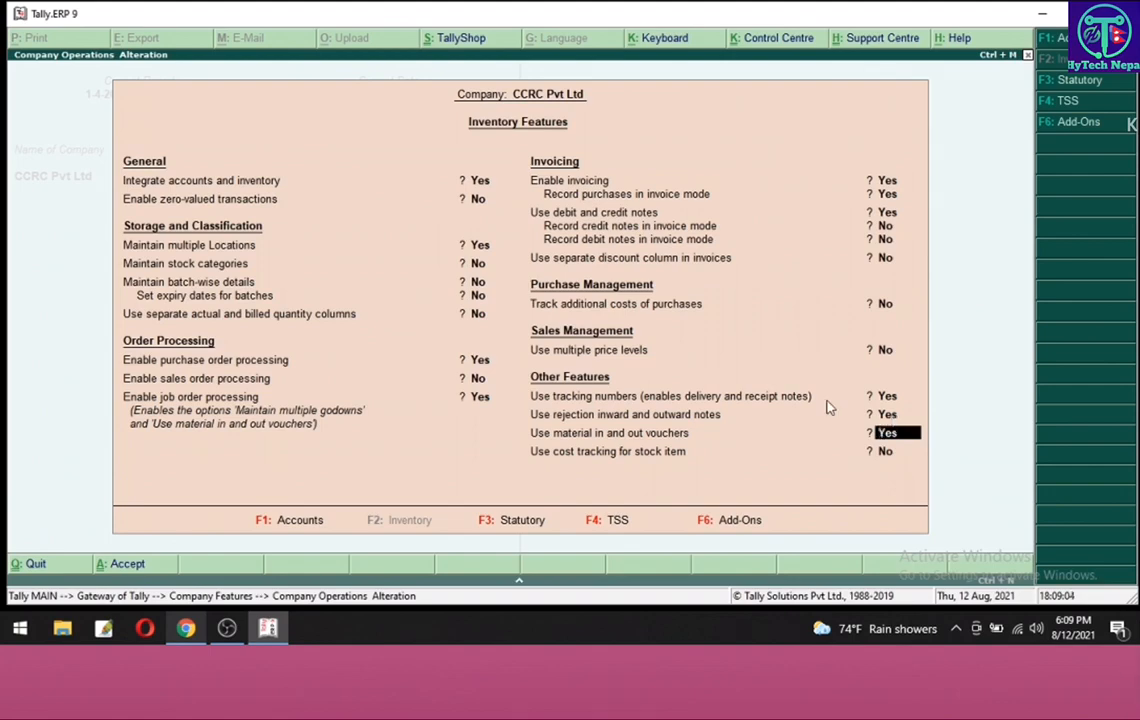
pyautogui.hotkey('ctrl', 'a')
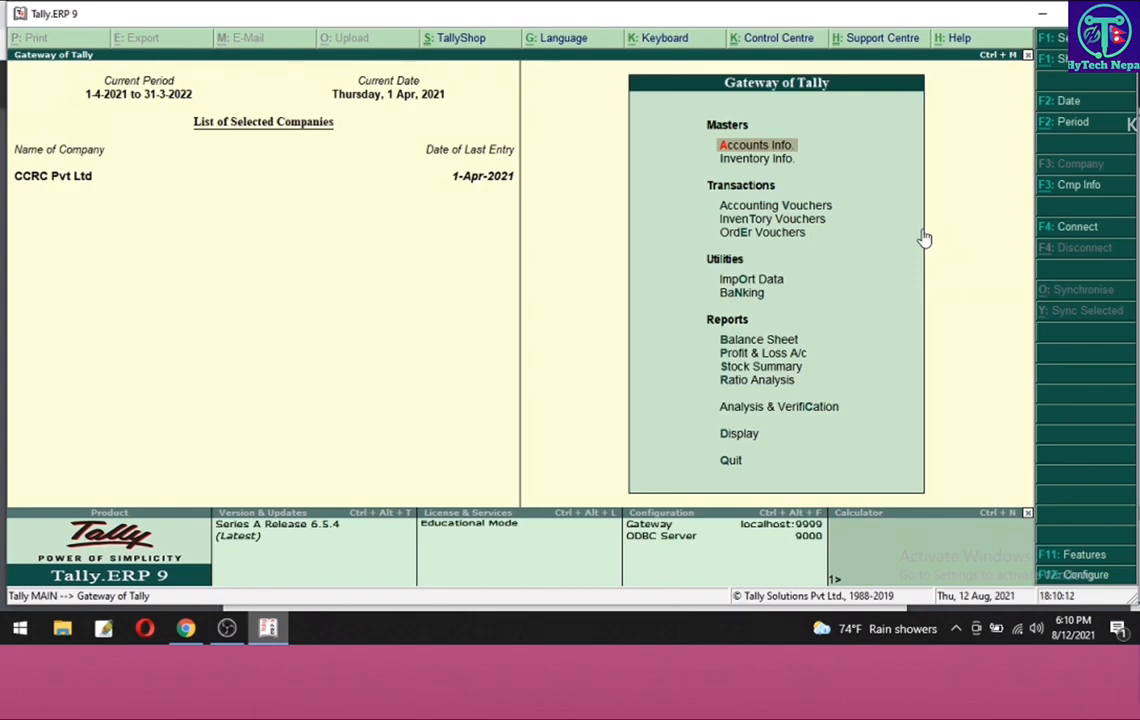
# Step: Go to inventory voucher entry and switch to a new Purchase Order voucher
pyautogui.press('Down')
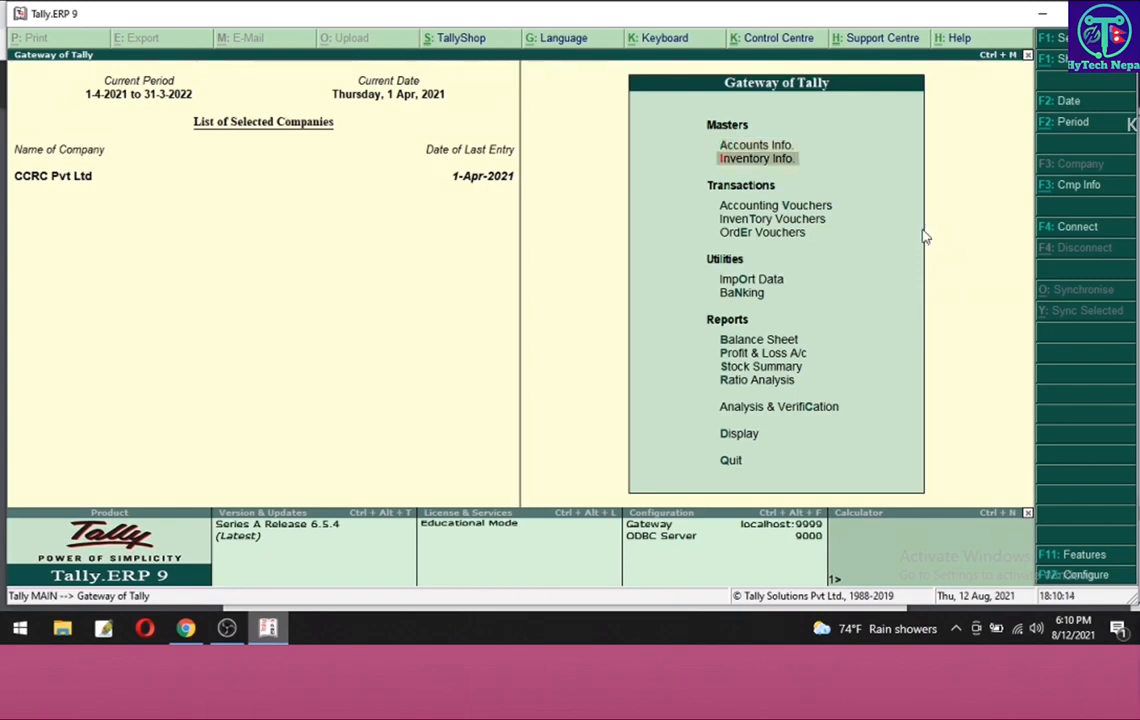
pyautogui.press('Down')
pyautogui.press('Down')
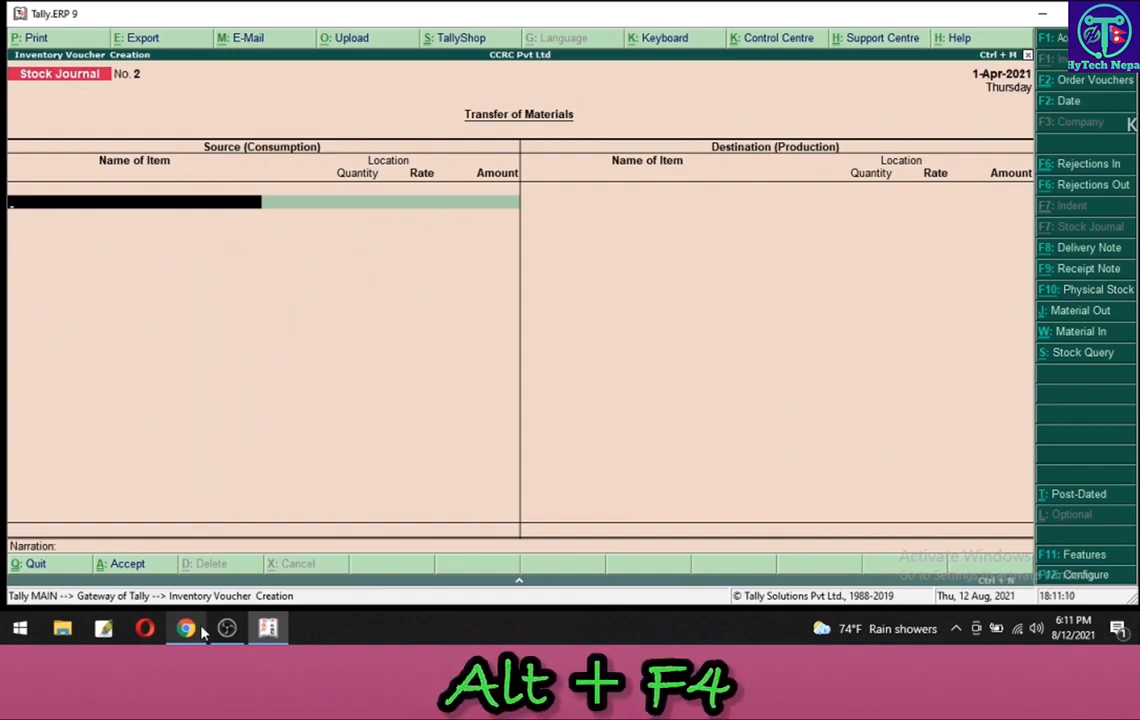
pyautogui.hotkey('alt', 'F4')
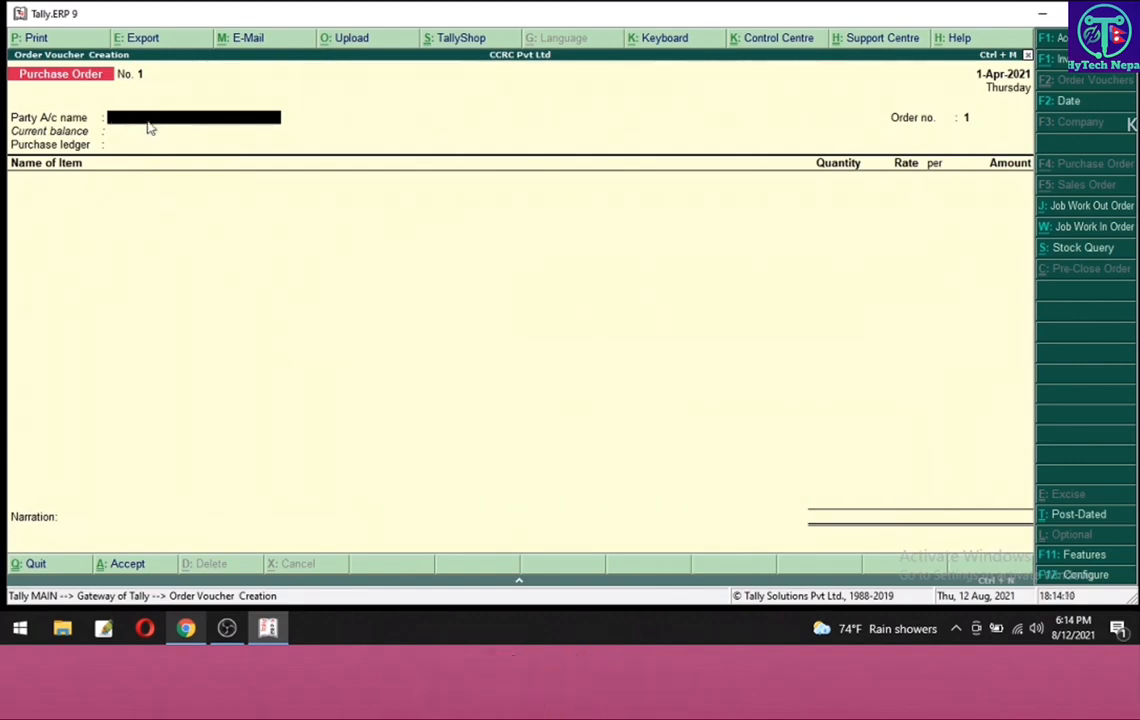
# Step: Create the party ledger Suman Suppliers under Sundry Creditors from within the purchase order and save it
pyautogui.hotkey('alt', 'c')
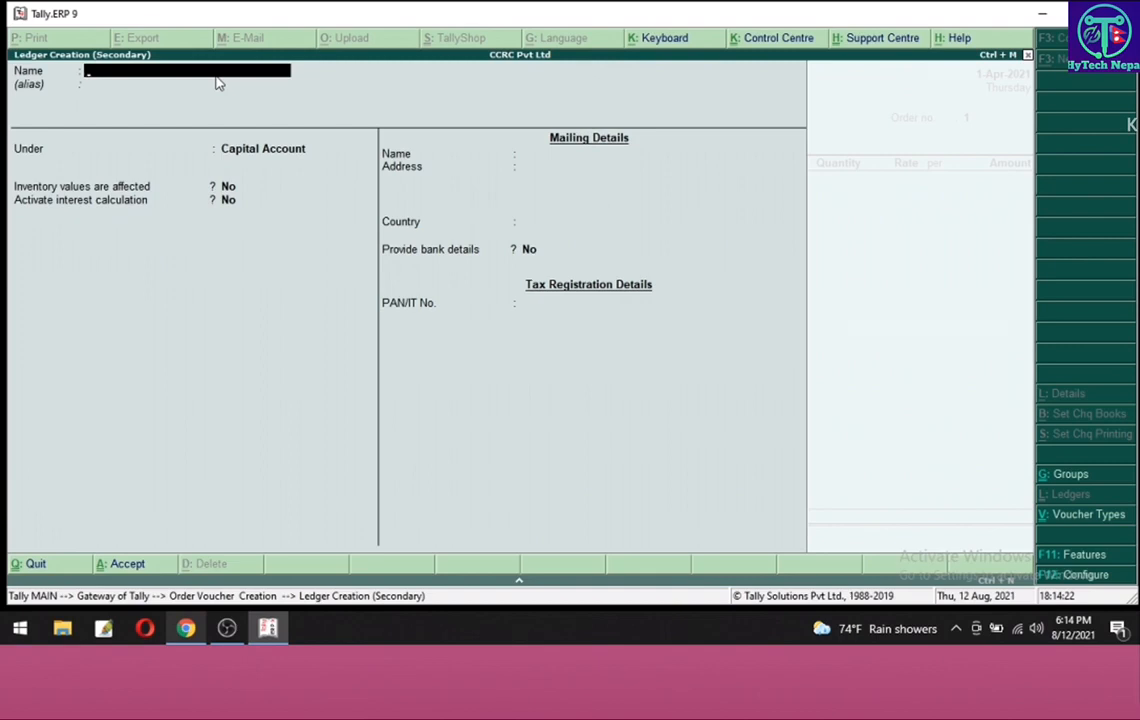
pyautogui.write('Suman Suppliers')
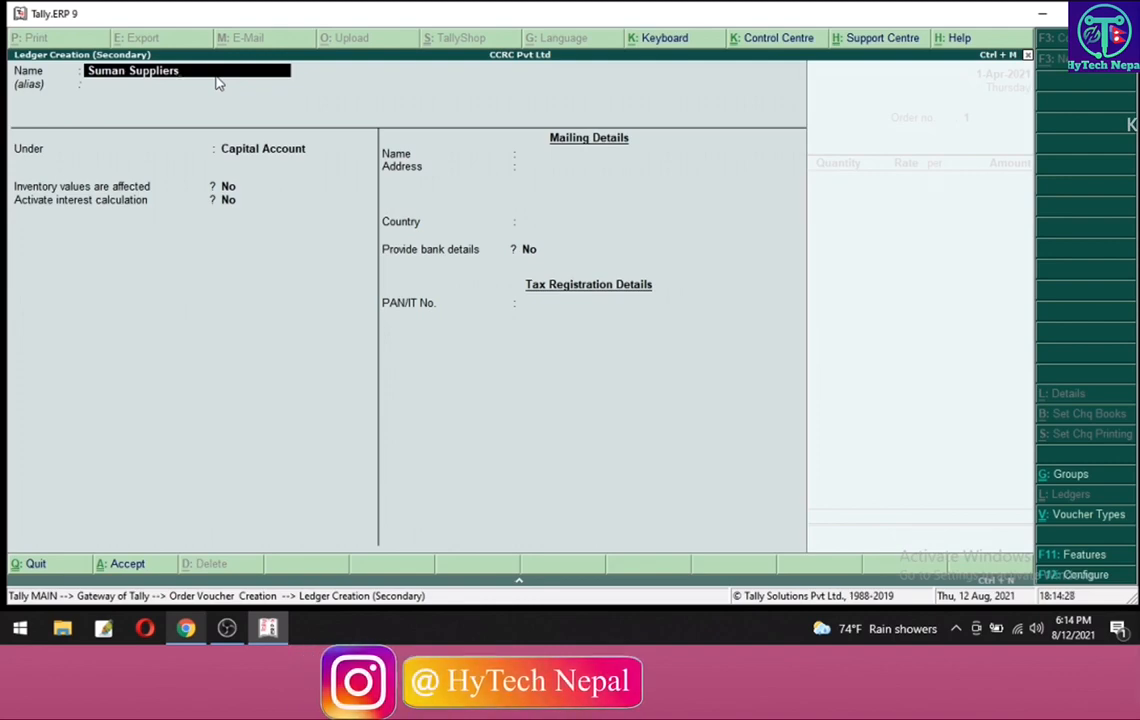
pyautogui.press('Return')
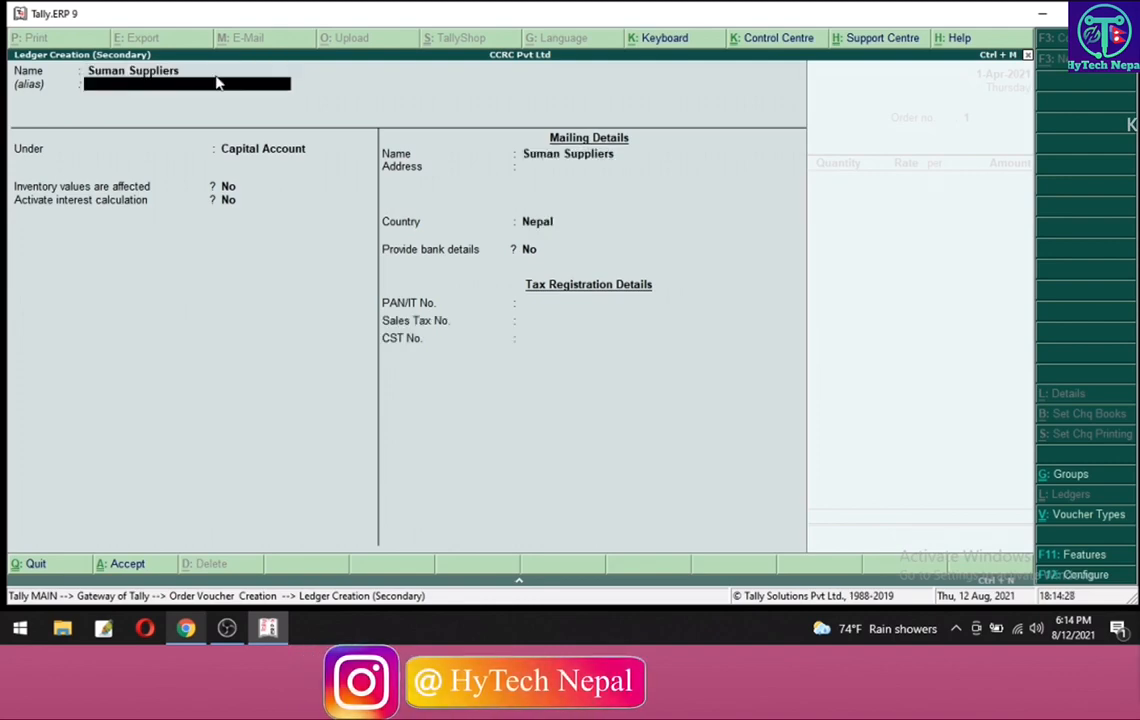
pyautogui.press('Return')
pyautogui.write('Su')
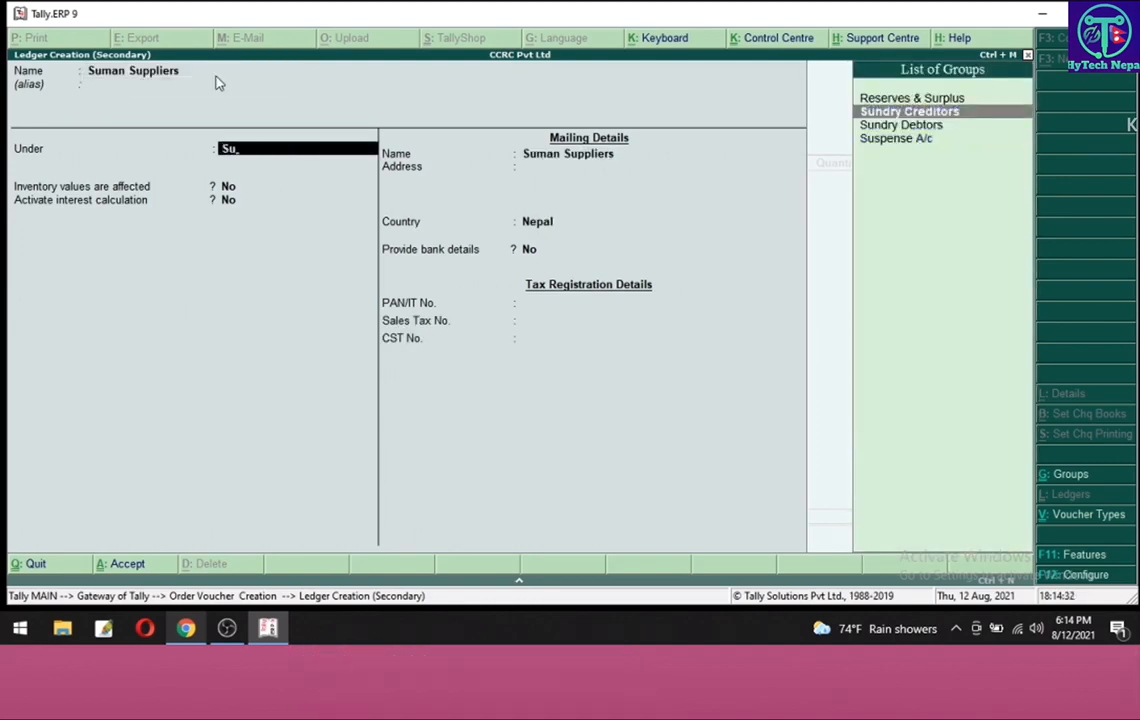
pyautogui.press('Return')
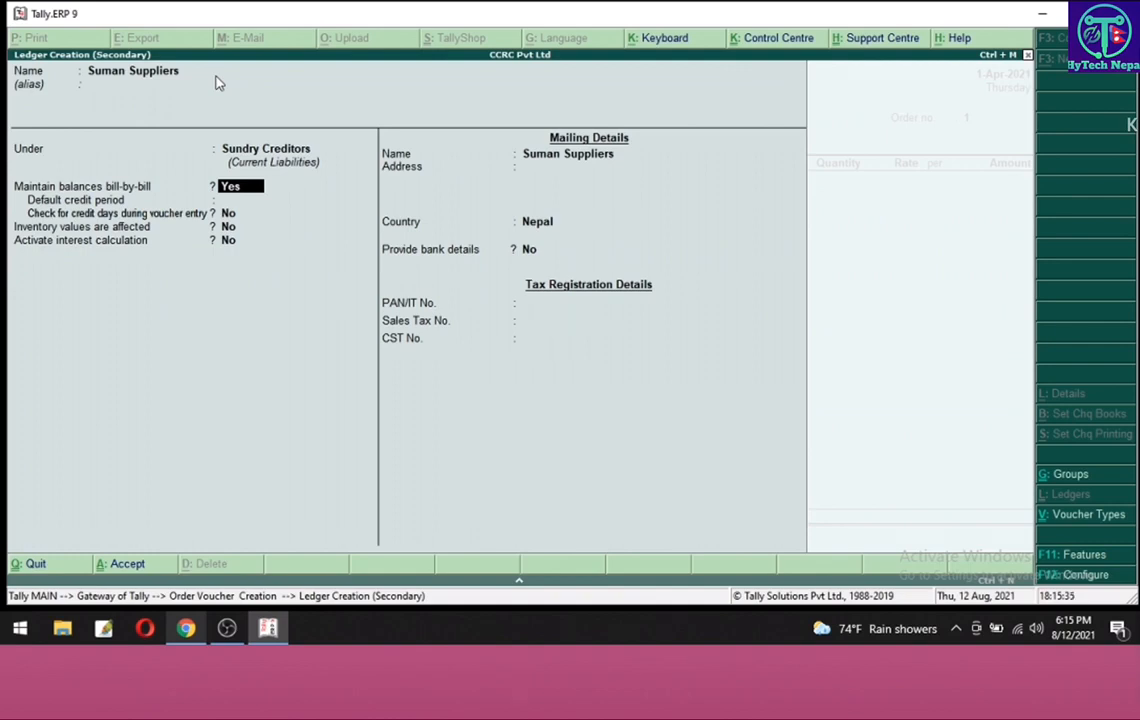
pyautogui.hotkey('ctrl', 'a')
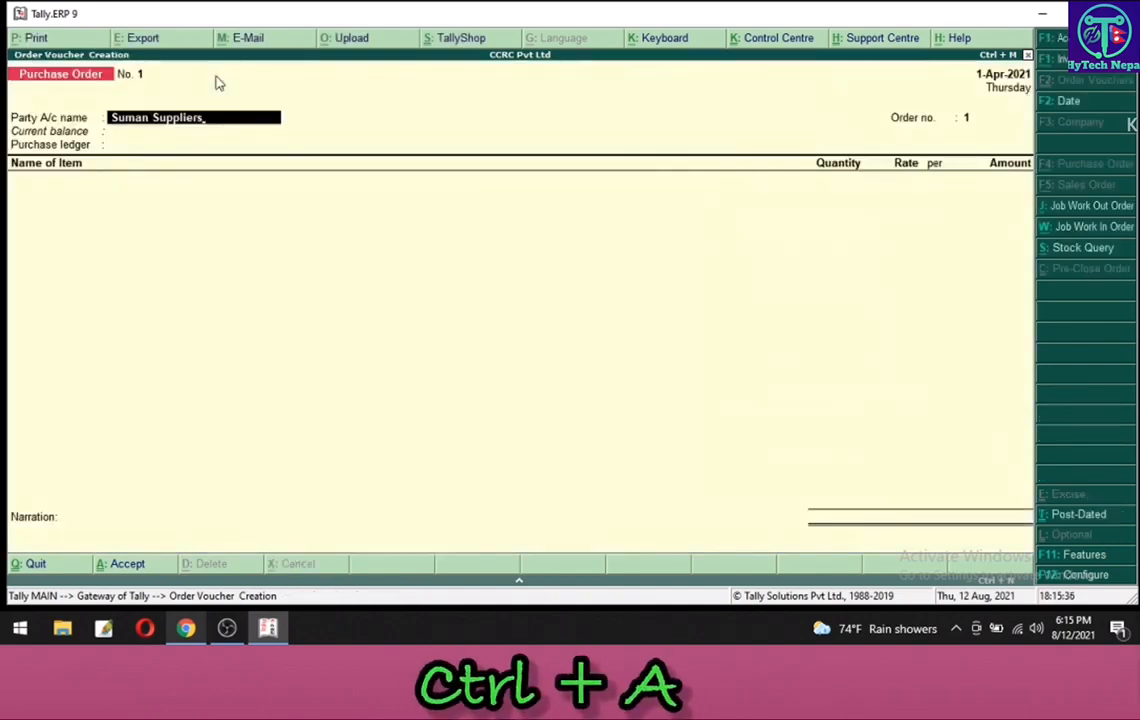
# Step: Use Suman Suppliers as the party, enter the supplier address Kathmandu, and leave the tax, order and receipt details blank
pyautogui.press('Return')
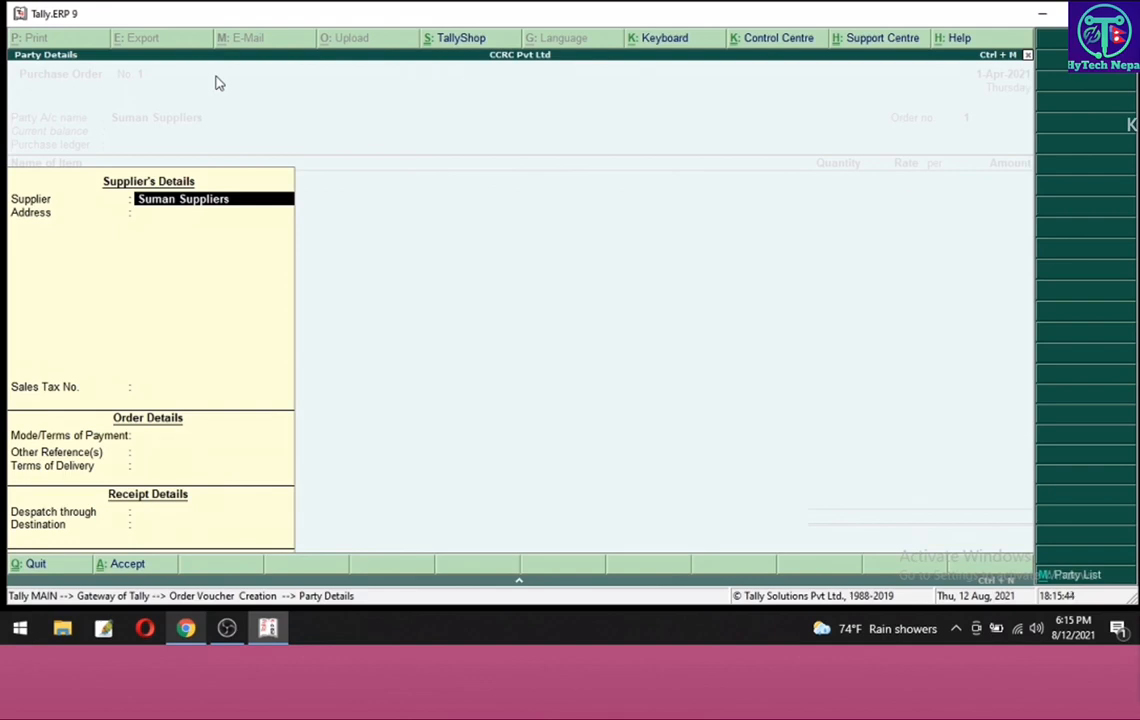
pyautogui.press('Return')
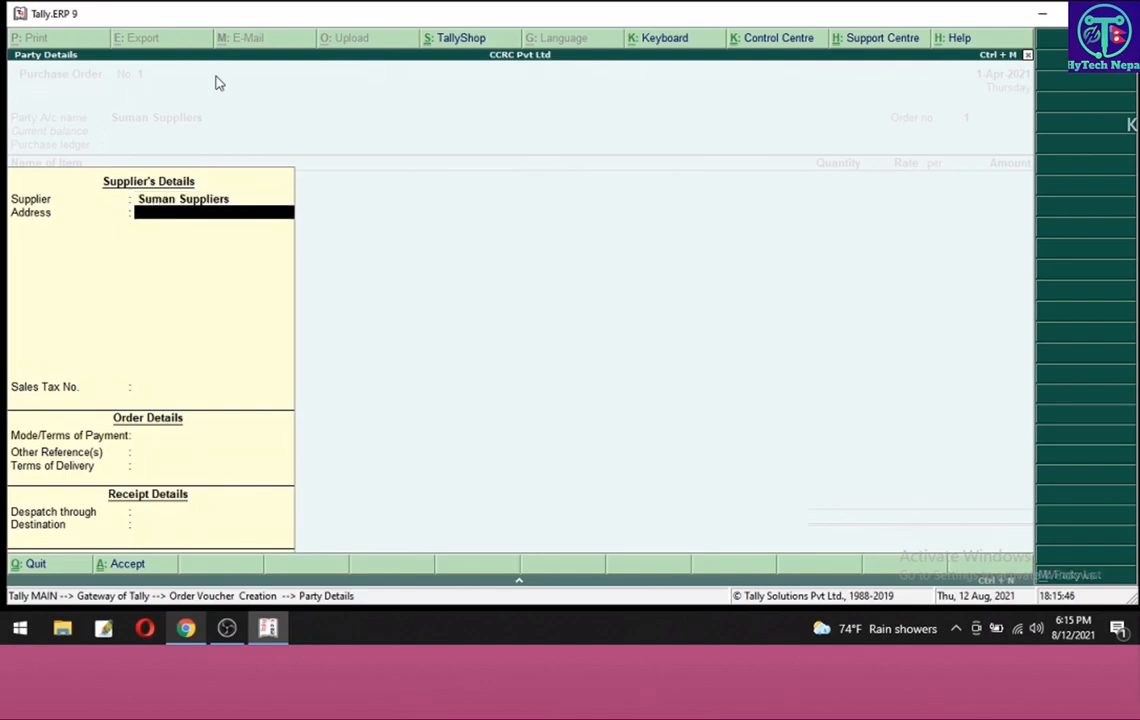
pyautogui.write('Kathmandu')
pyautogui.press('Return')
pyautogui.press('Return')
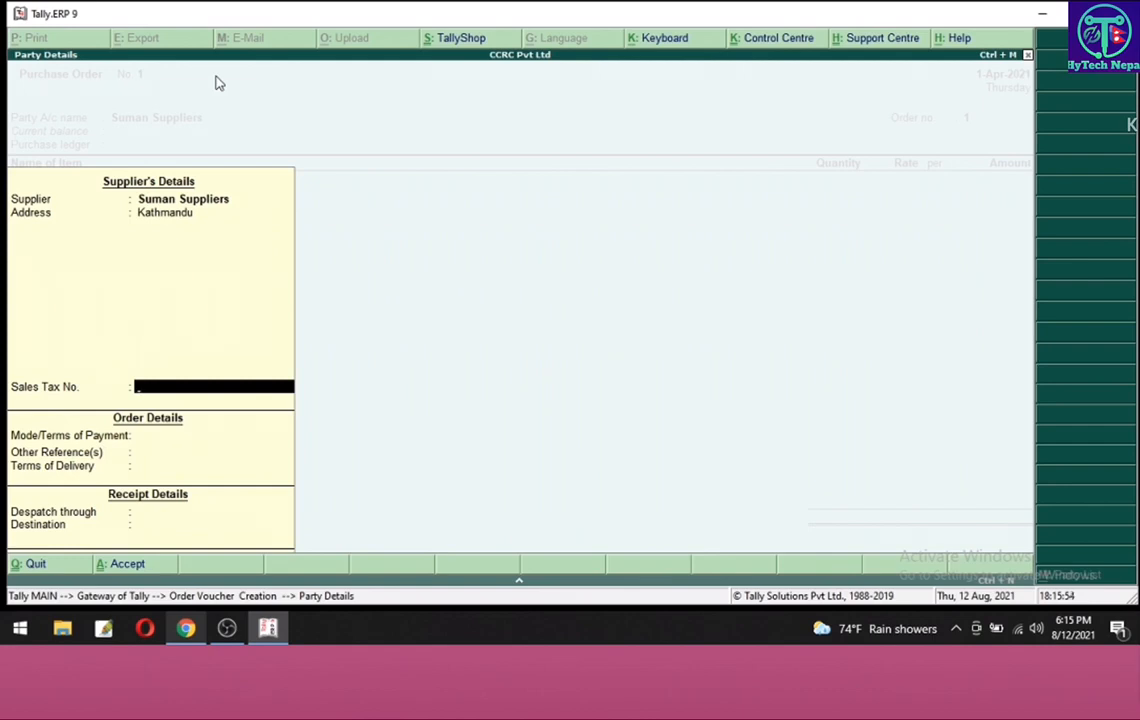
pyautogui.press('Return')
pyautogui.press('Return')
pyautogui.press('Return')
pyautogui.press('Return')
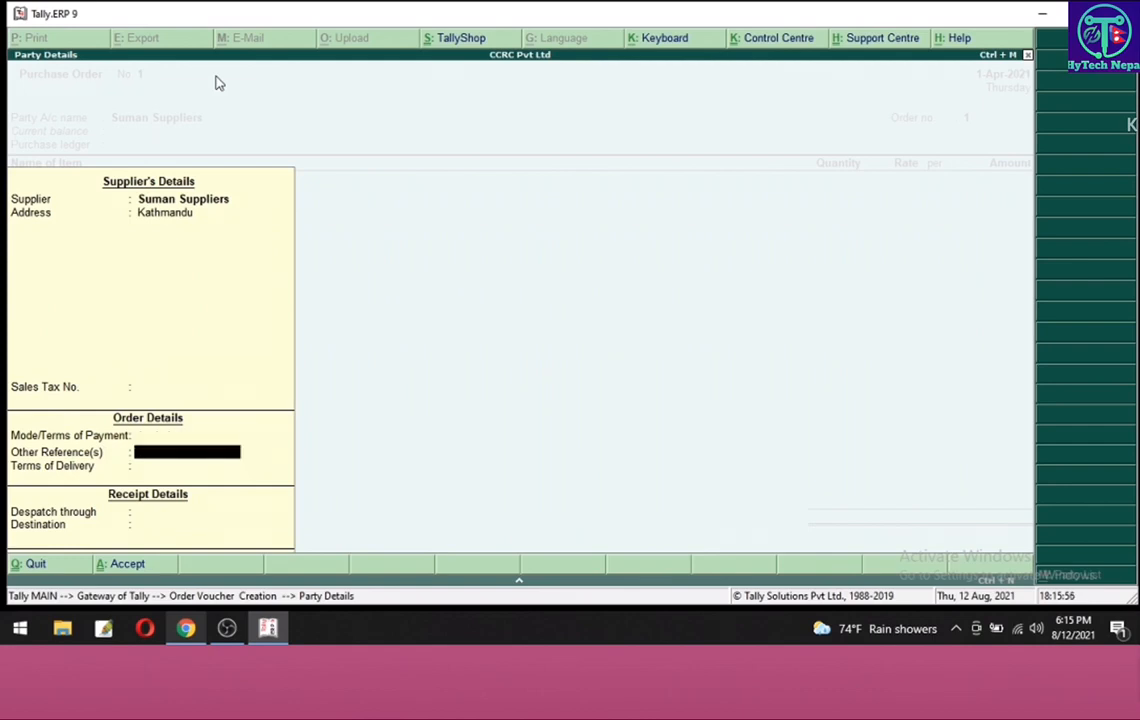
pyautogui.press('Return')
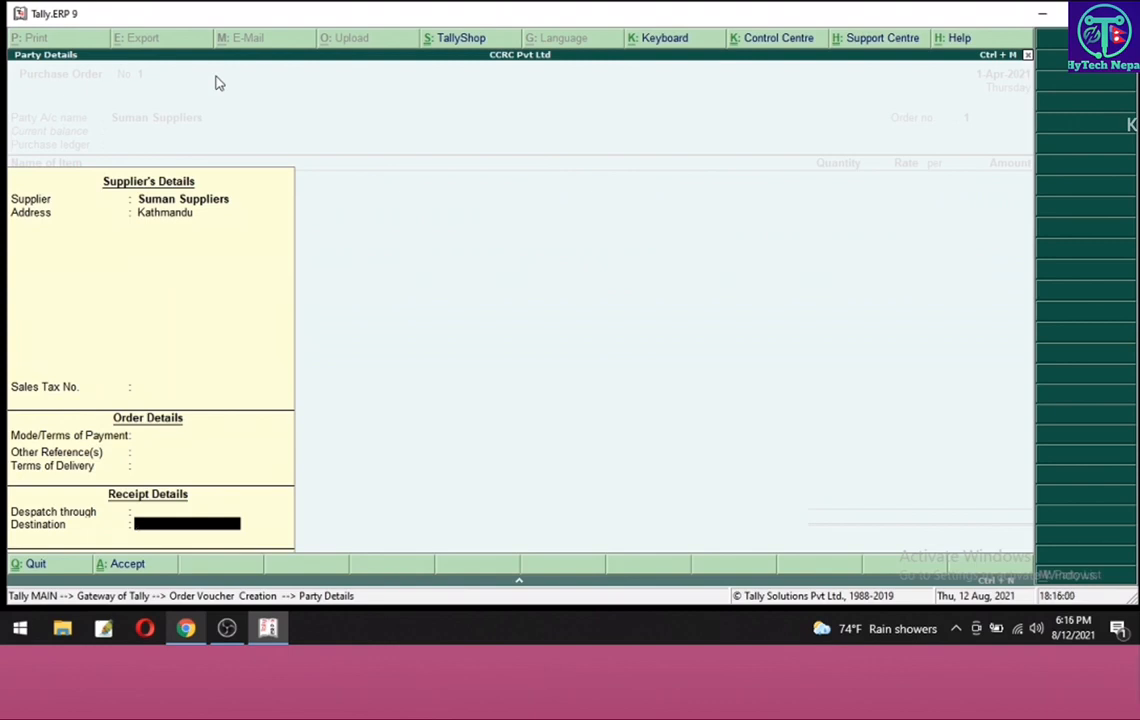
pyautogui.press('Return')
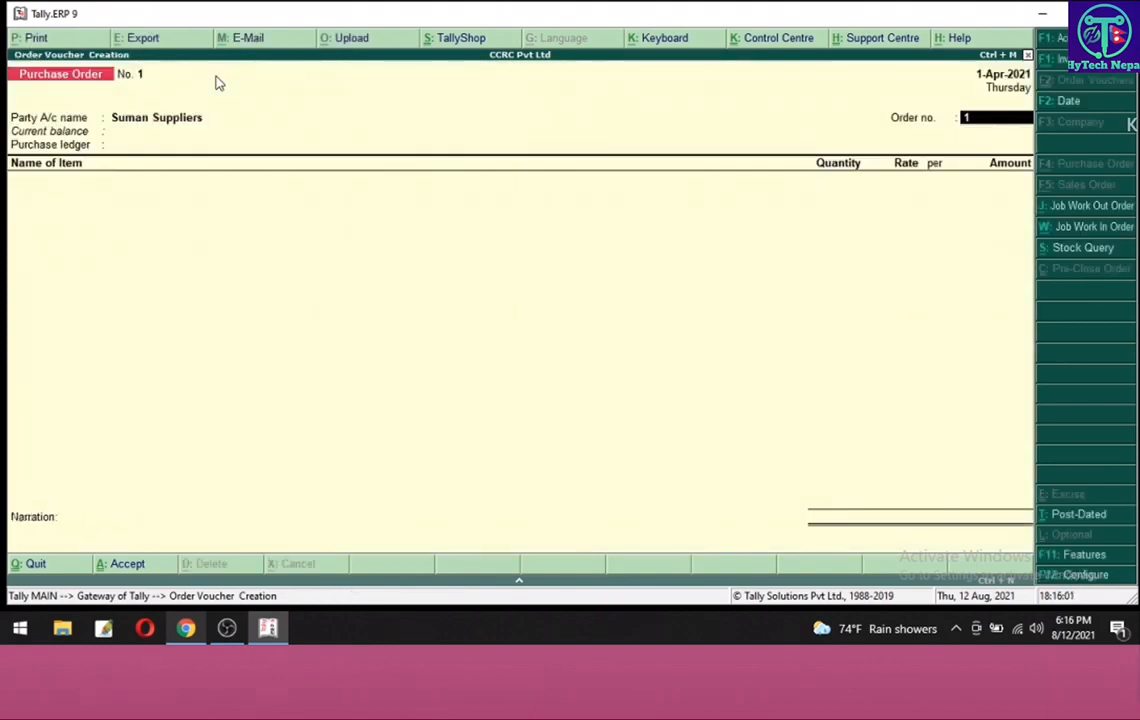
# Step: Keep order number 1, use Purchase A/c as the purchase ledger, and add 15 pcs of Acer at a rate of 50,000
pyautogui.press('Return')
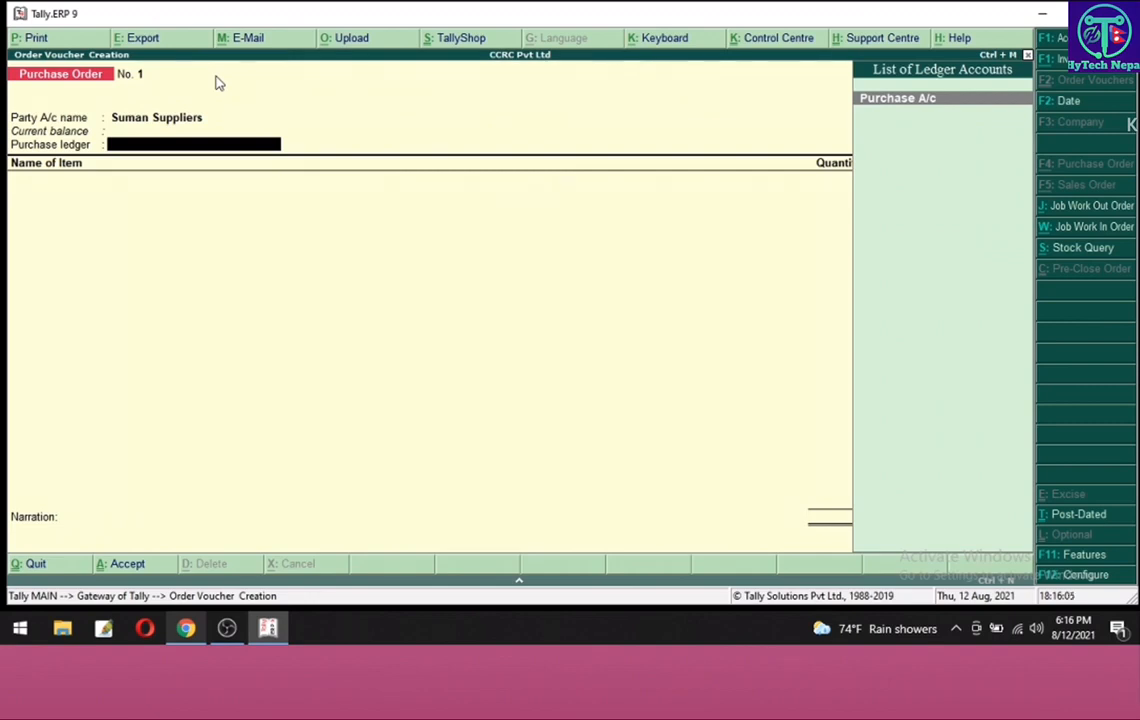
pyautogui.press('Return')
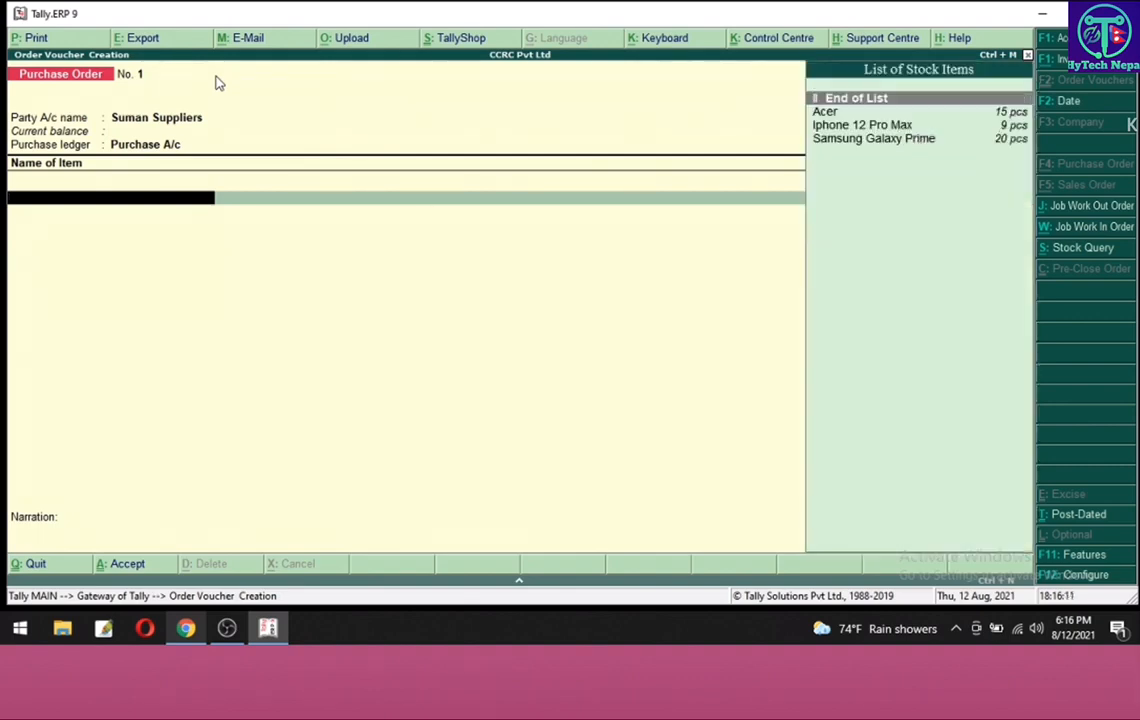
pyautogui.press('Down')
pyautogui.press('Return')
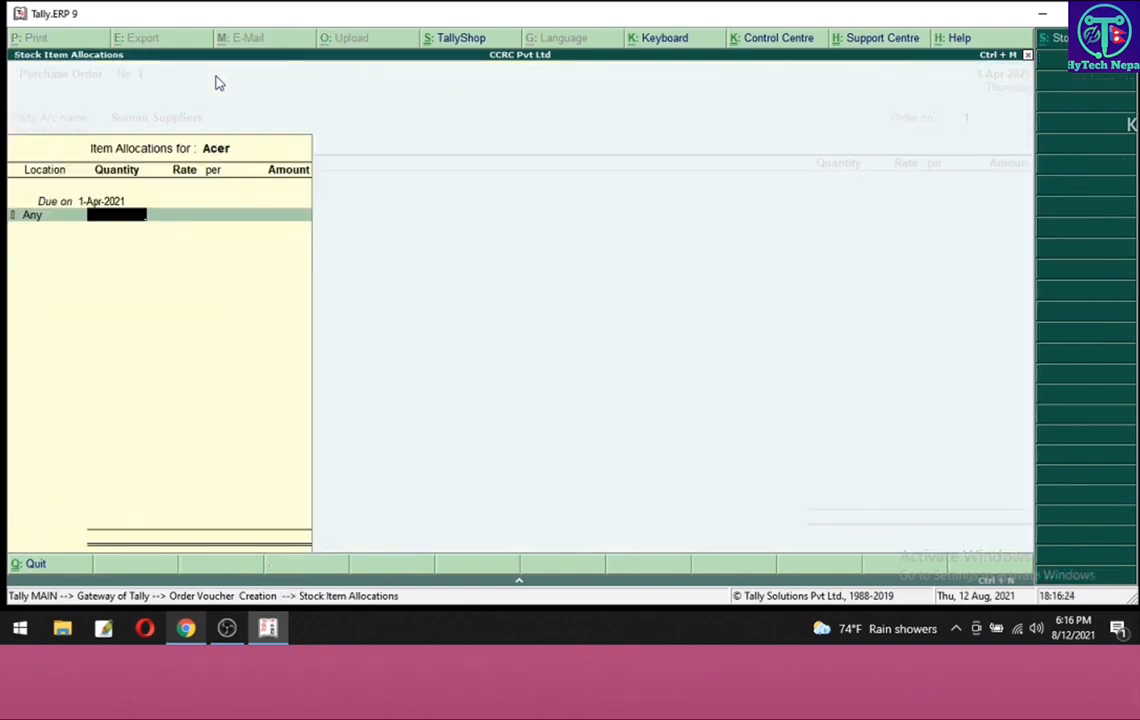
pyautogui.write('15')
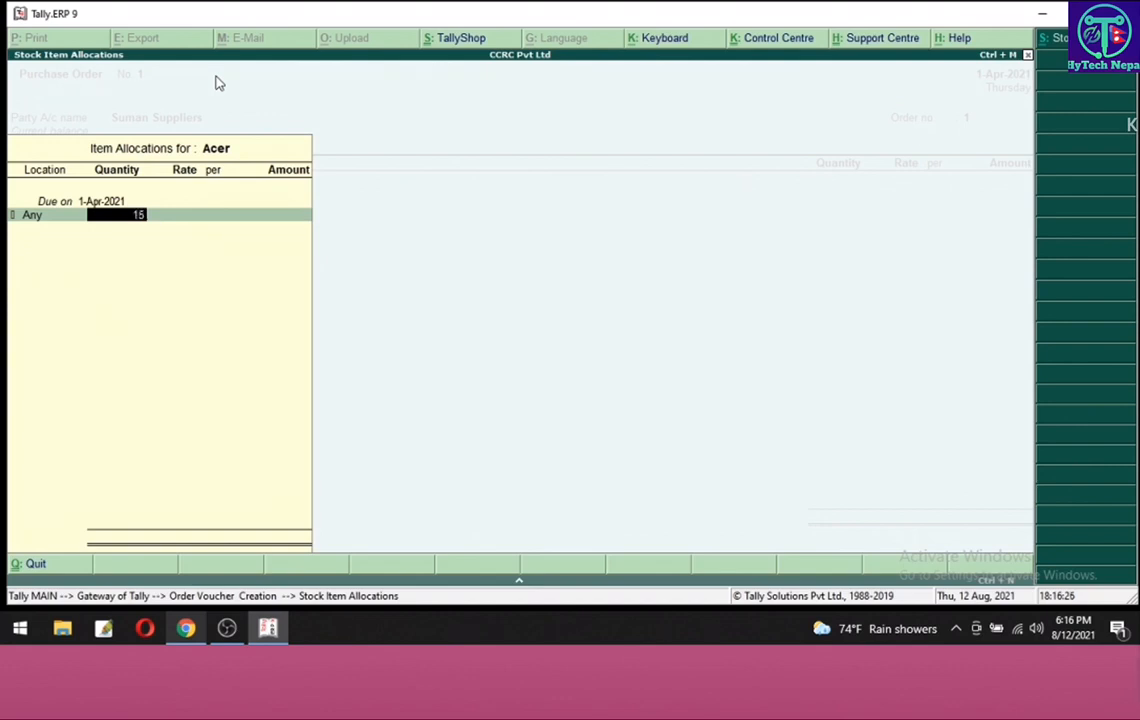
pyautogui.press('Return')
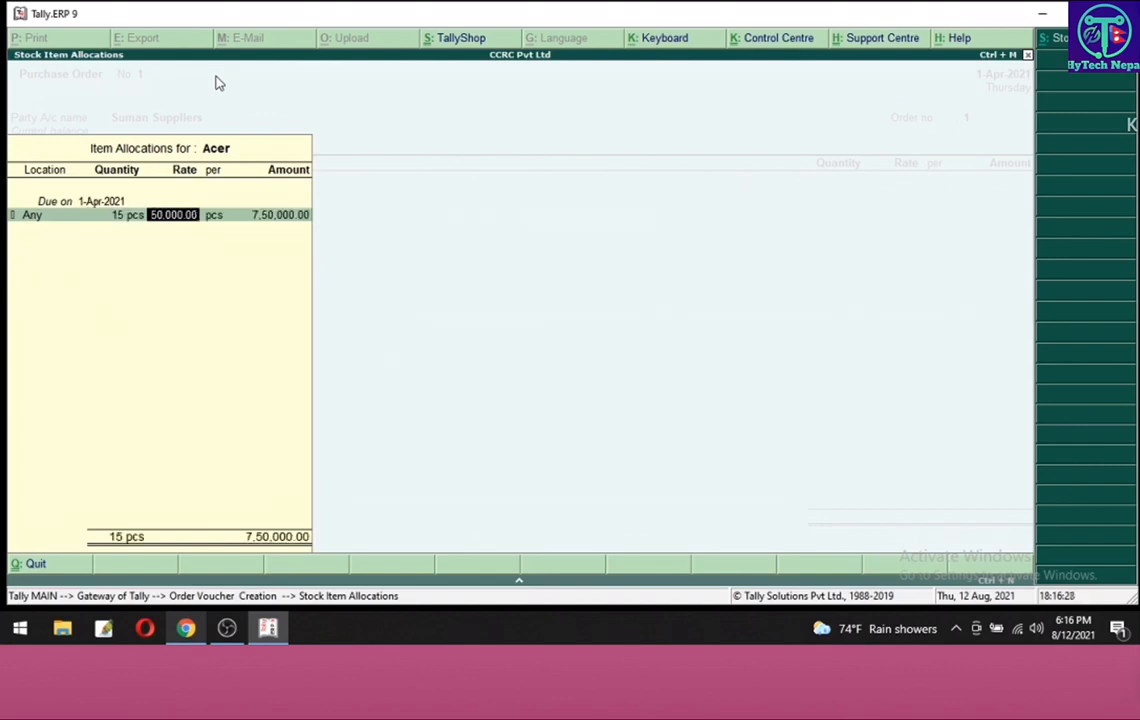
pyautogui.press('Return')
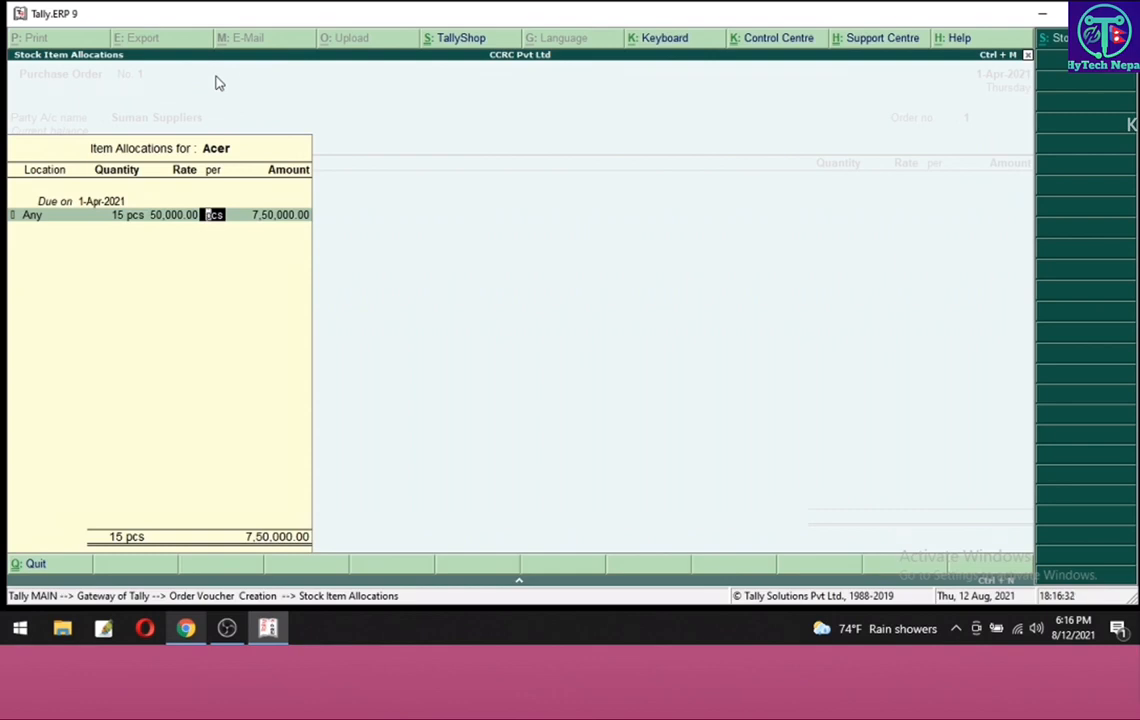
pyautogui.press('Return')
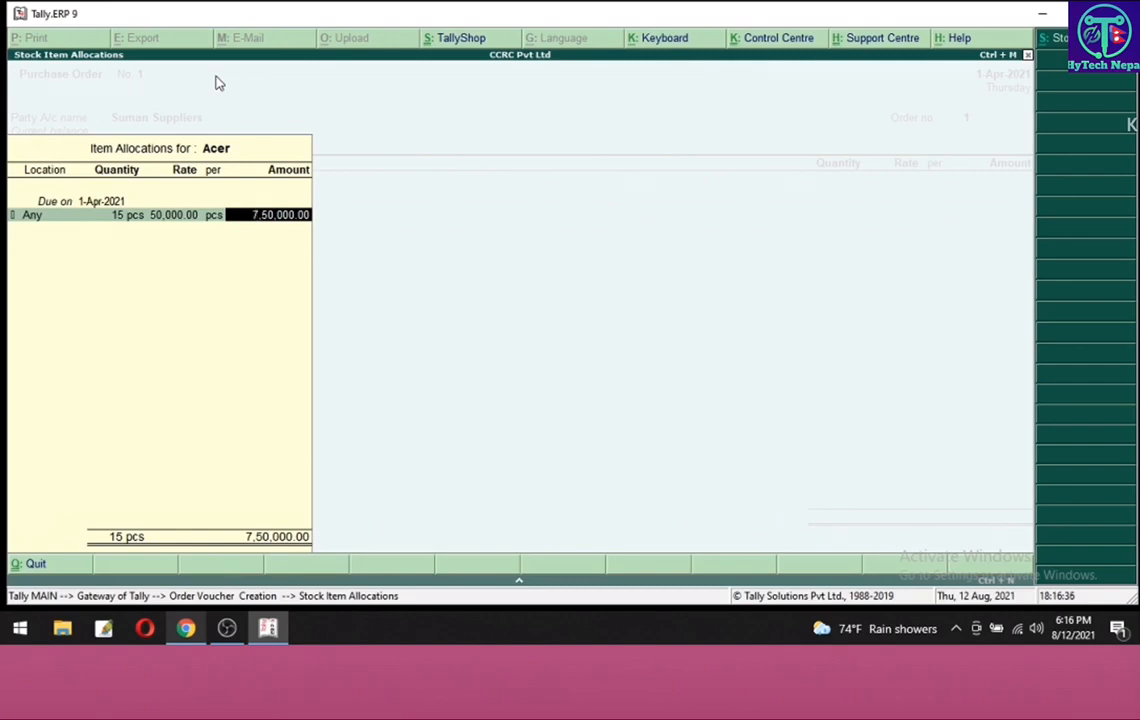
pyautogui.press('Return')
pyautogui.press('Return')
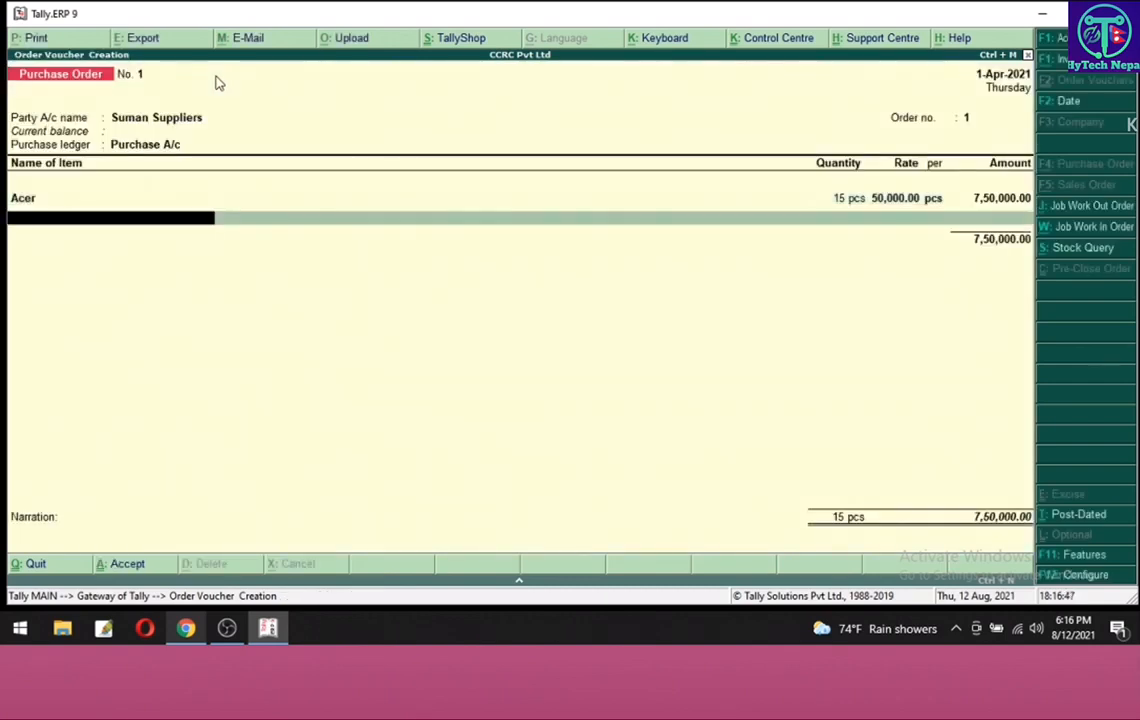
# Step: Add 20 pcs of Samsung Galaxy Prime at a rate of 50,000 as the second item of the purchase order
pyautogui.write('A')
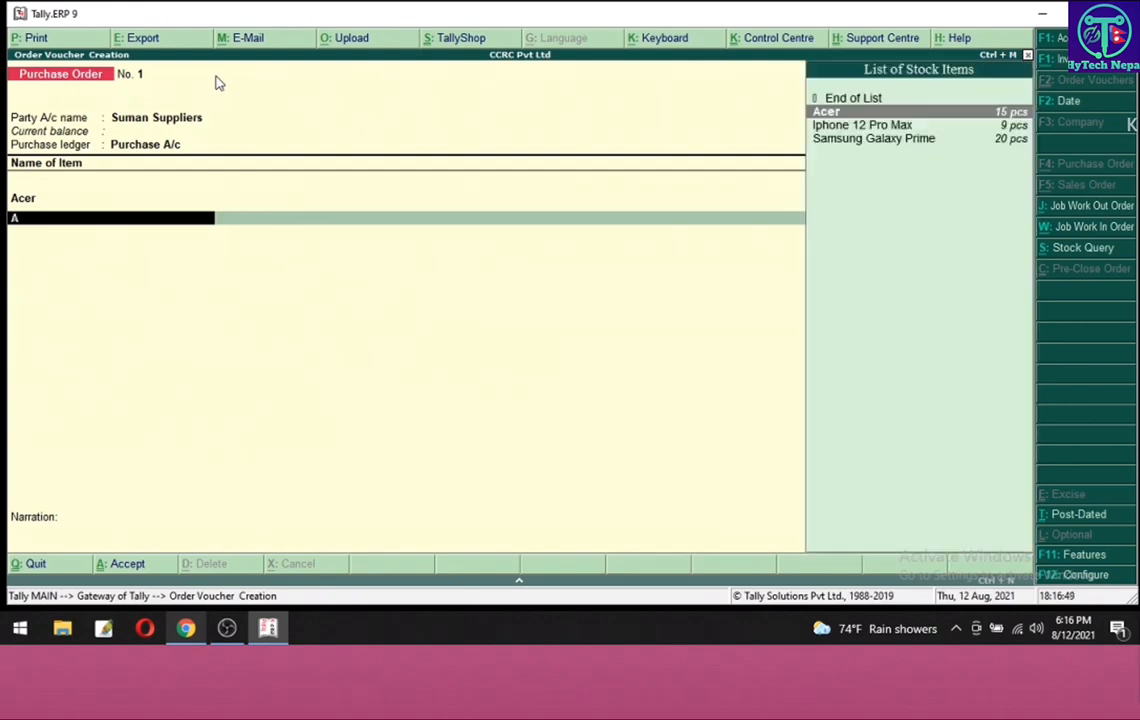
pyautogui.press('Down')
pyautogui.press('Down')
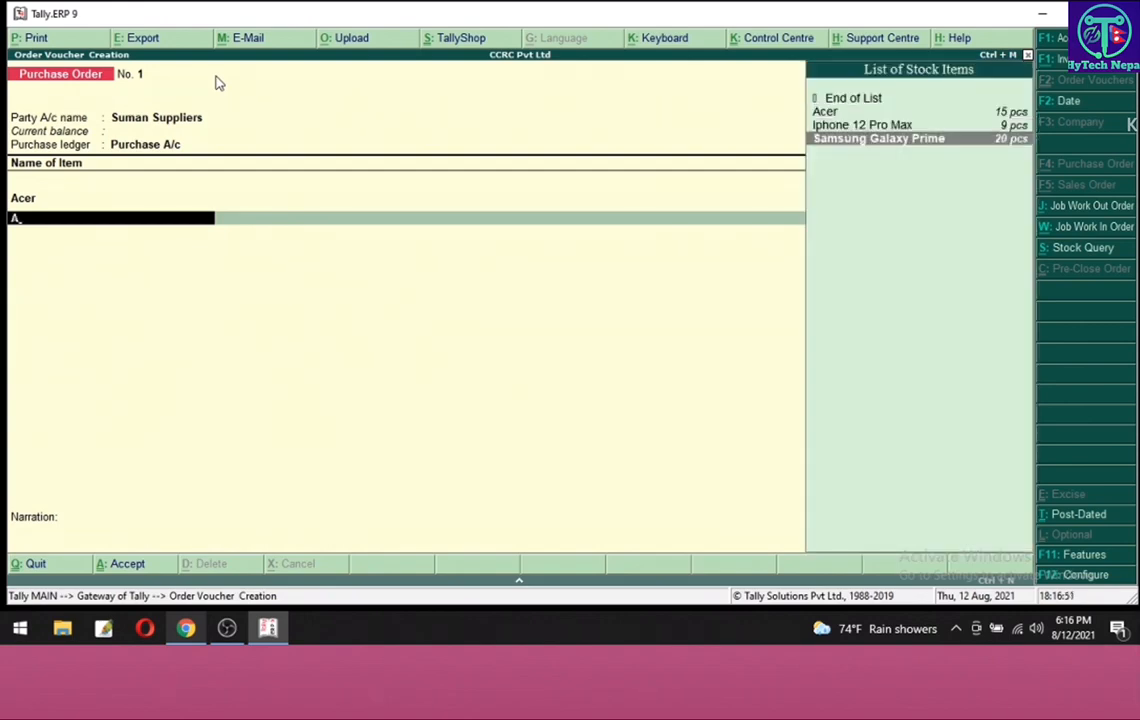
pyautogui.press('Return')
pyautogui.press('Return')
pyautogui.press('Return')
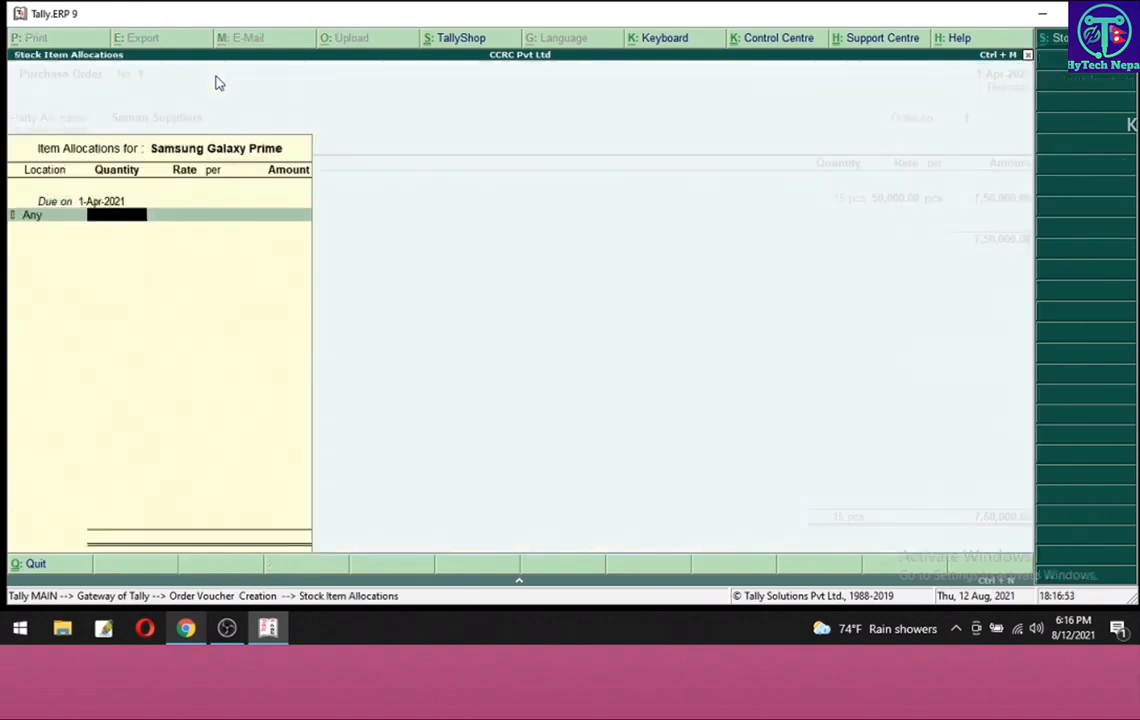
pyautogui.write('20')
pyautogui.press('Return')
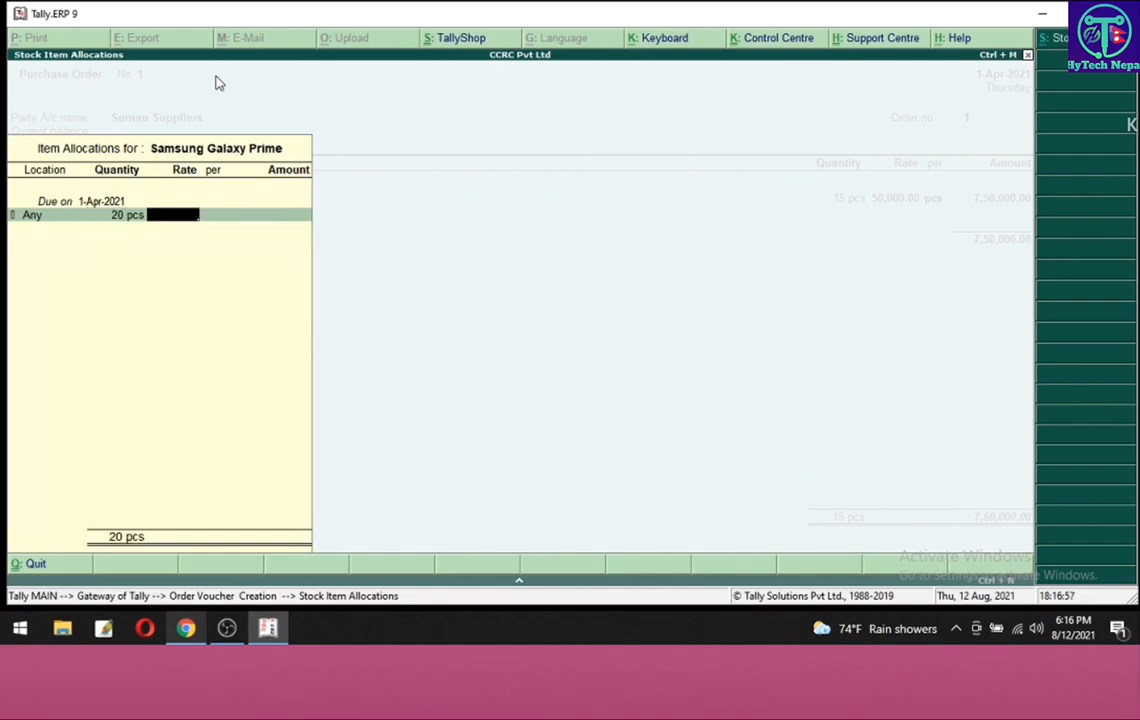
pyautogui.write('50000')
pyautogui.press('Return')
pyautogui.press('Return')
pyautogui.press('Return')
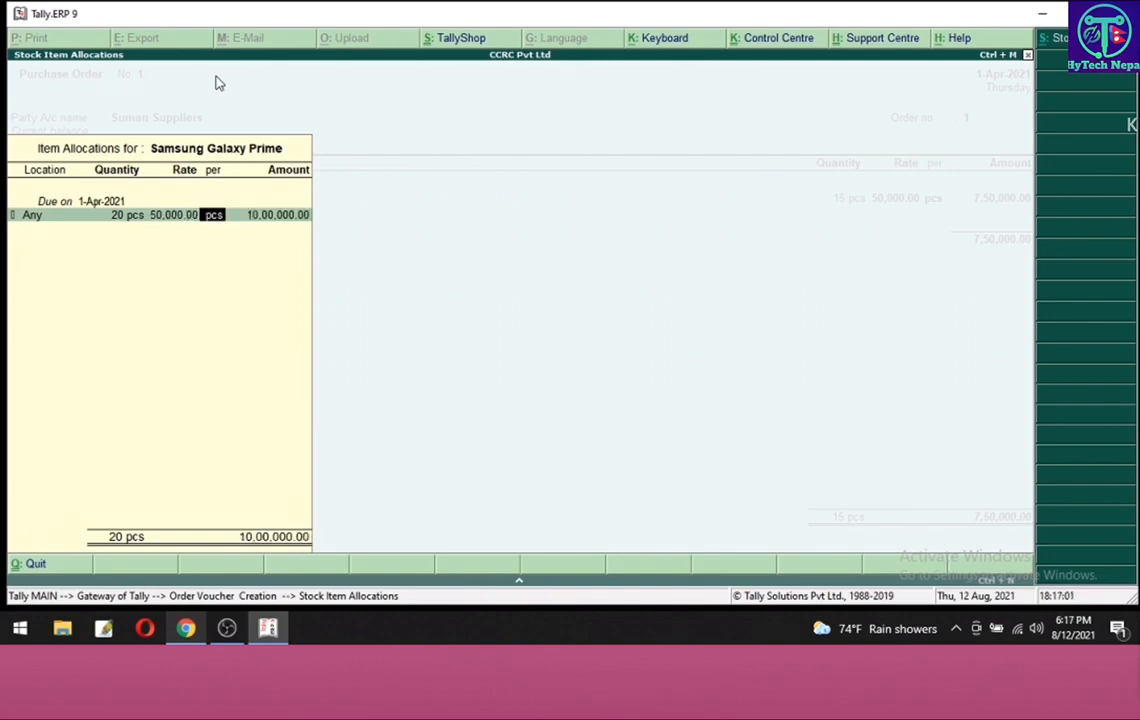
pyautogui.press('Return')
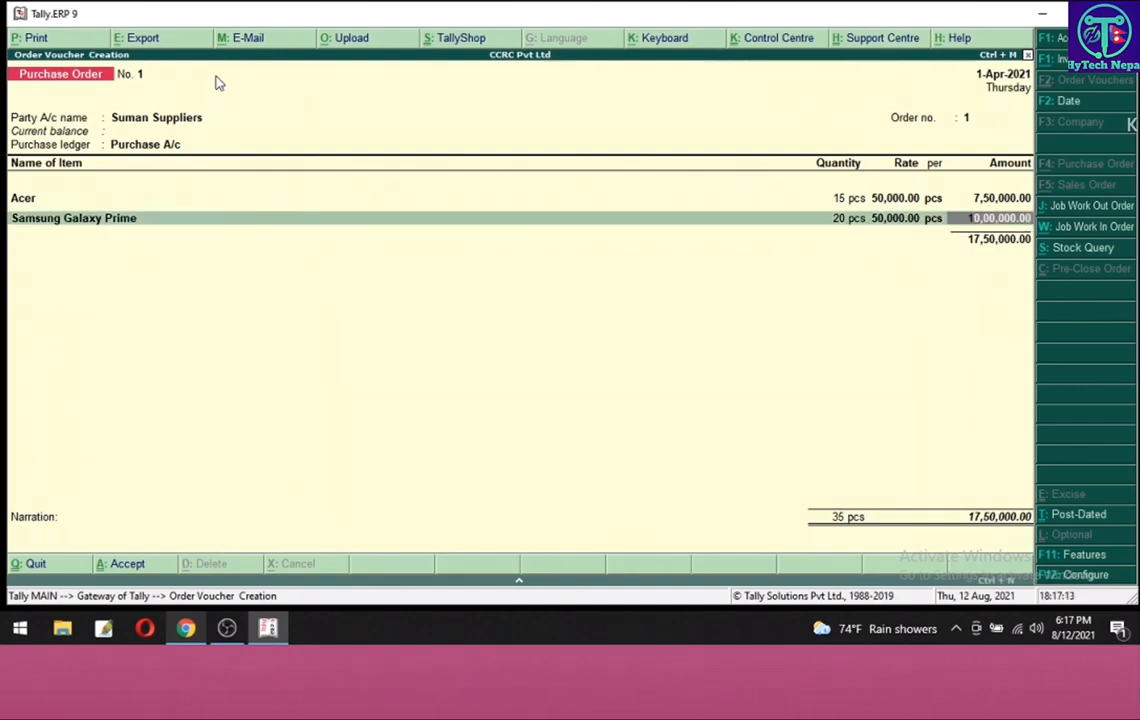
pyautogui.press('Return')
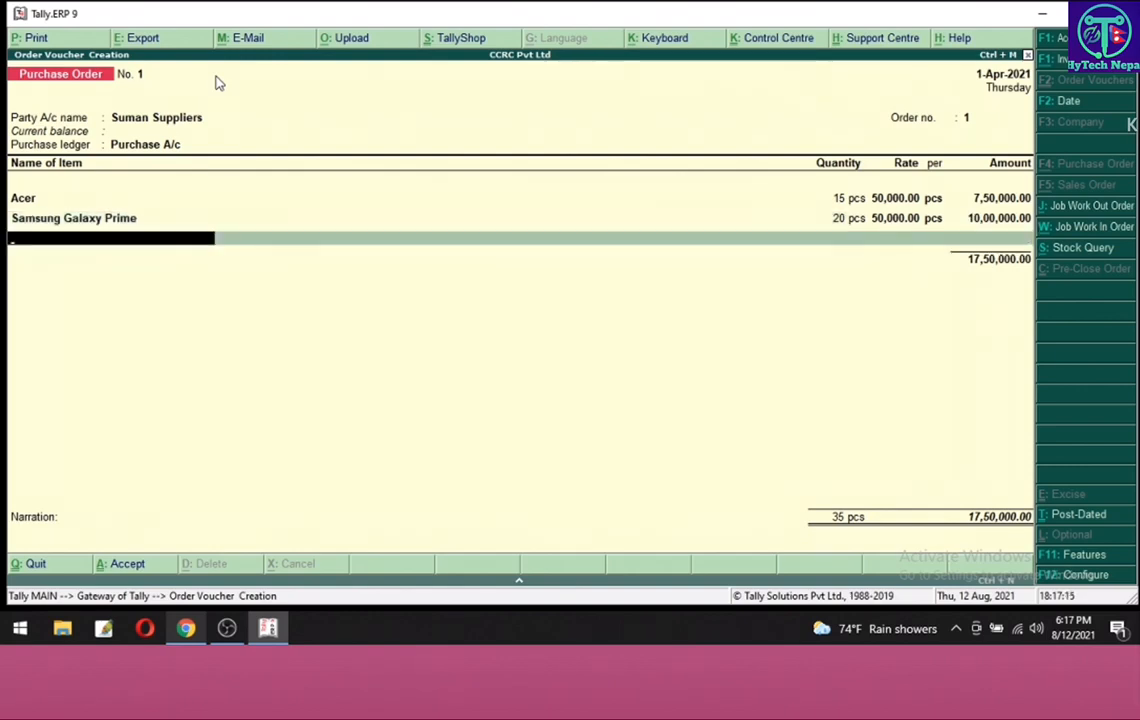
# Step: End the item list, leave the narration blank and save the purchase order
pyautogui.press('Return')
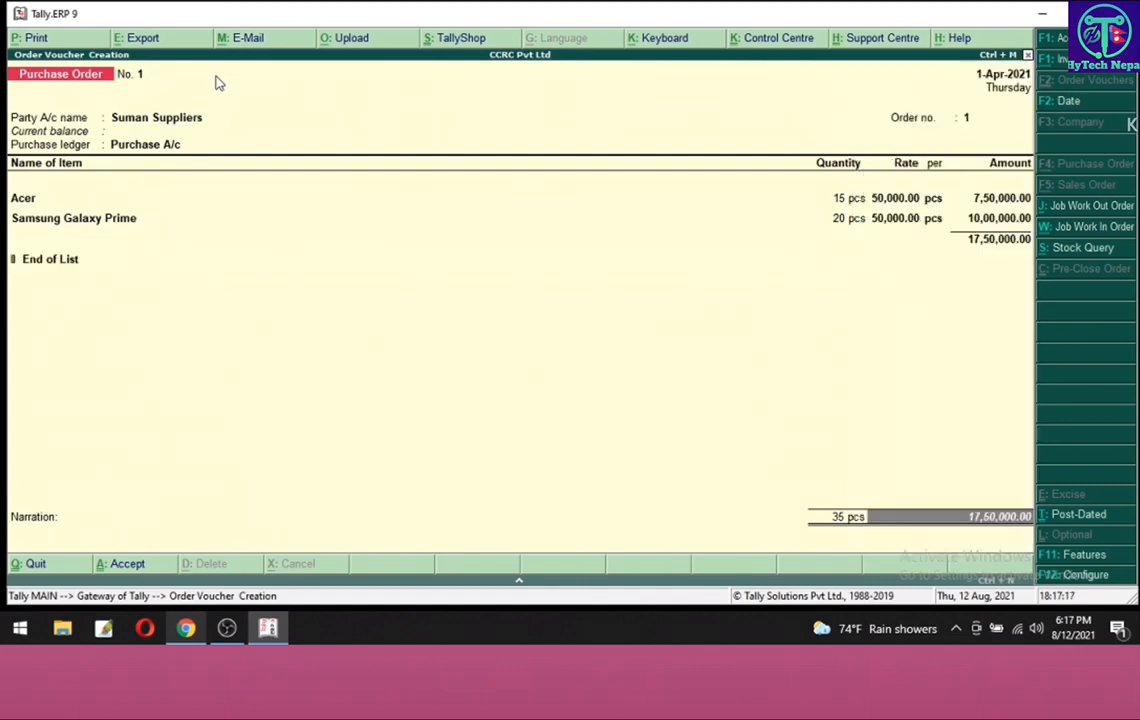
pyautogui.press('Return')
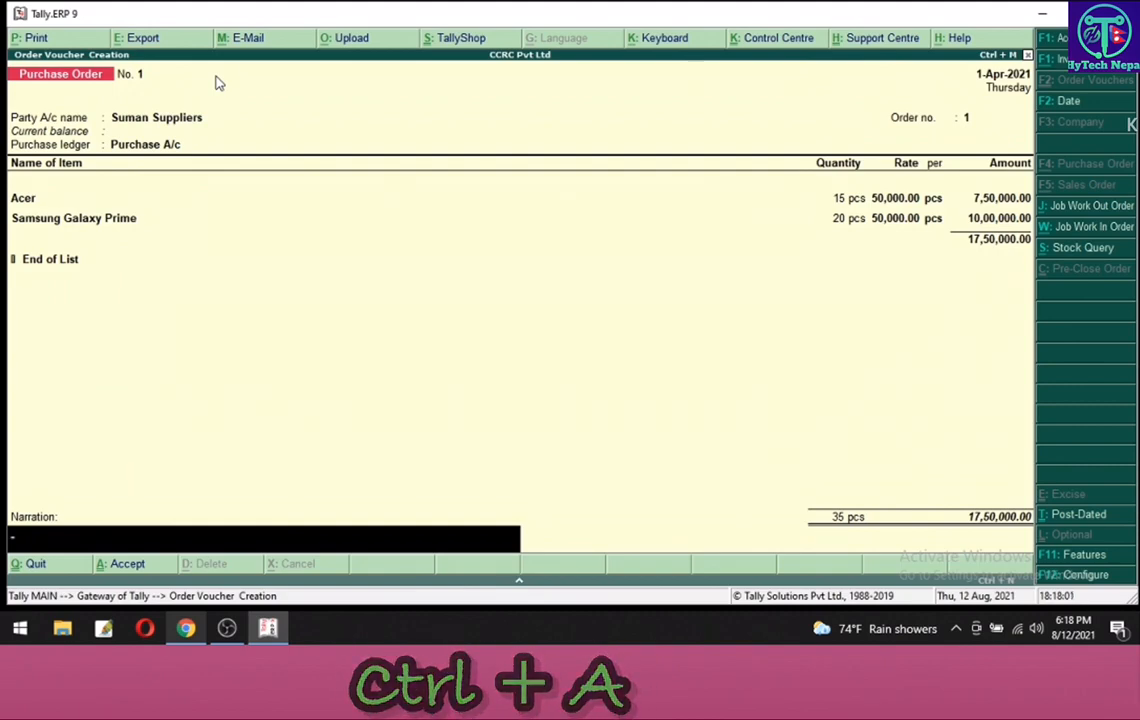
pyautogui.hotkey('ctrl', 'a')
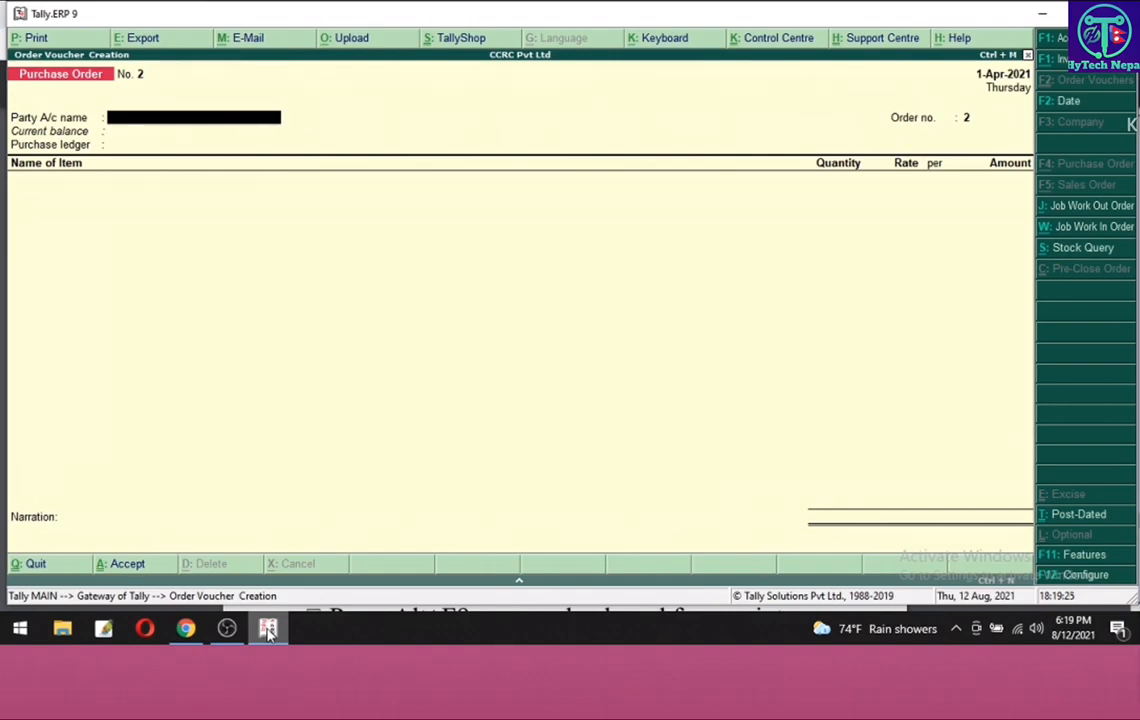
# Step: Leave purchase order entry and go to the Display reports from the Gateway of Tally
pyautogui.press('Escape')
pyautogui.press('Escape')
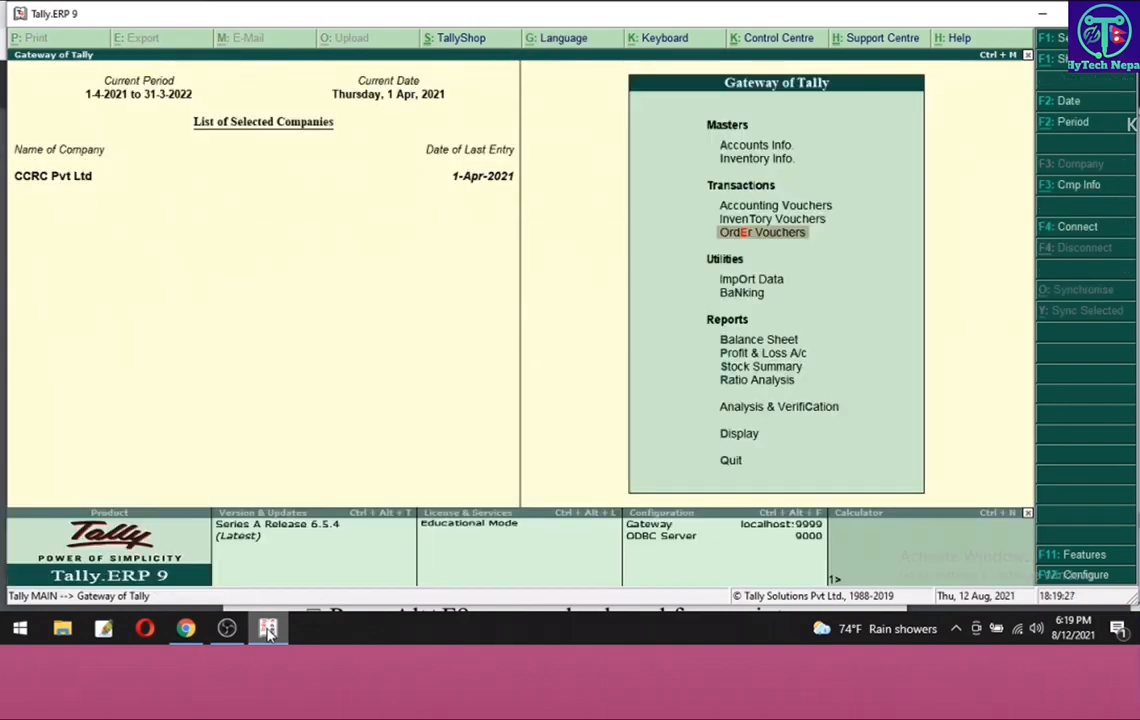
pyautogui.press('Down')
pyautogui.press('Down')
pyautogui.press('Down')
pyautogui.press('Down')
pyautogui.press('Down')
pyautogui.press('Down')
pyautogui.press('Down')
pyautogui.press('Down')
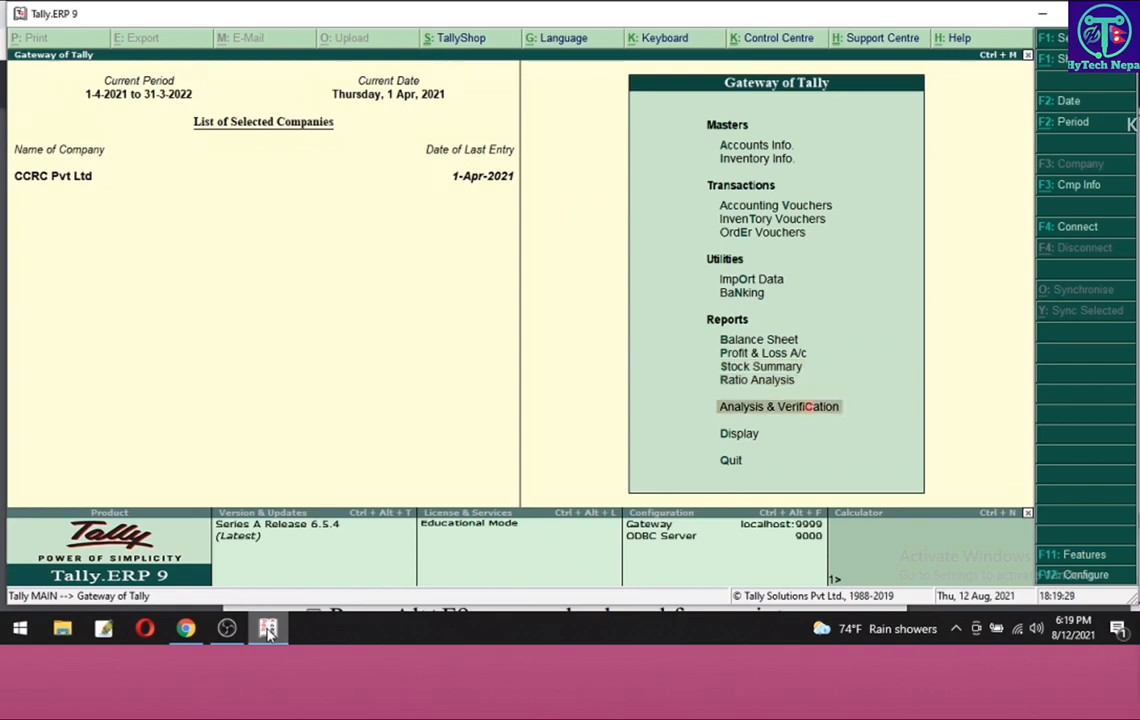
pyautogui.press('Return')
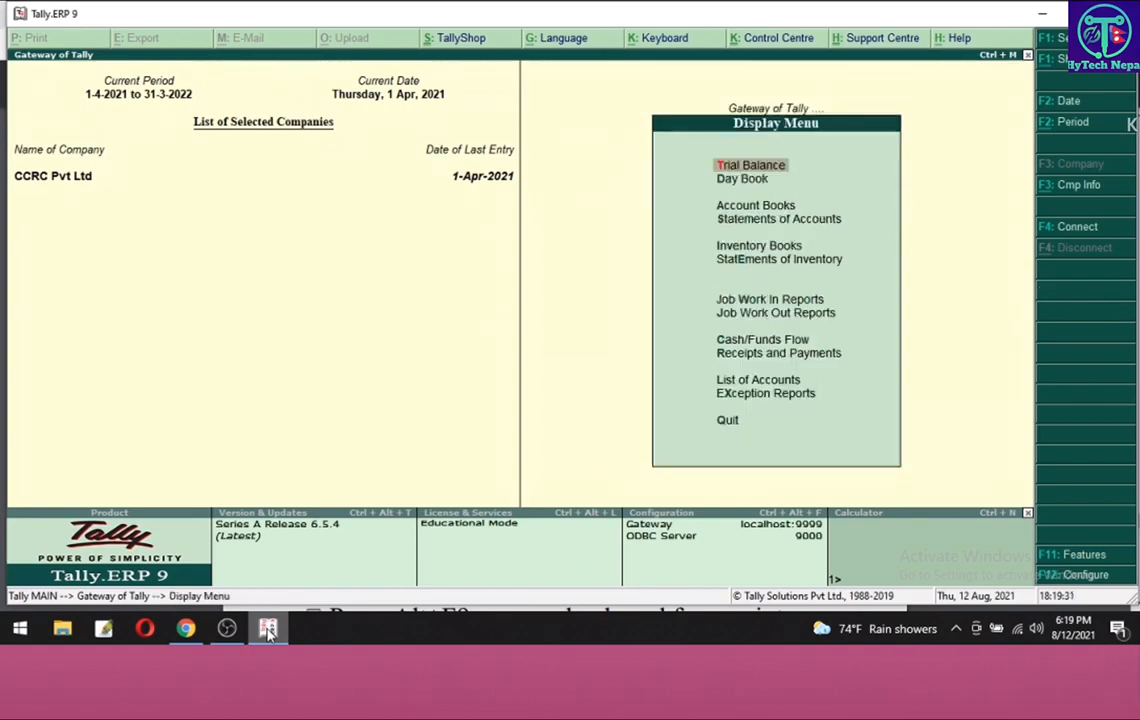
# Step: Open the Purchase Orders Book from the inventory books
pyautogui.press('Down')
pyautogui.press('Down')
pyautogui.press('Down')
pyautogui.press('Down')
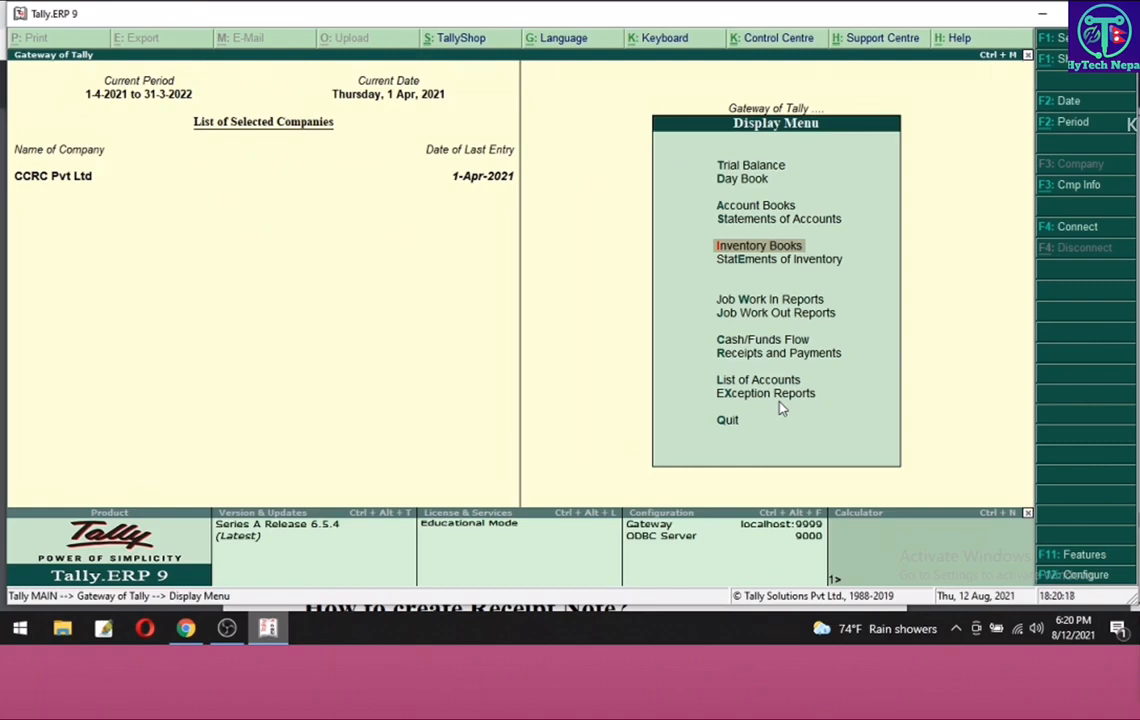
pyautogui.press('Return')
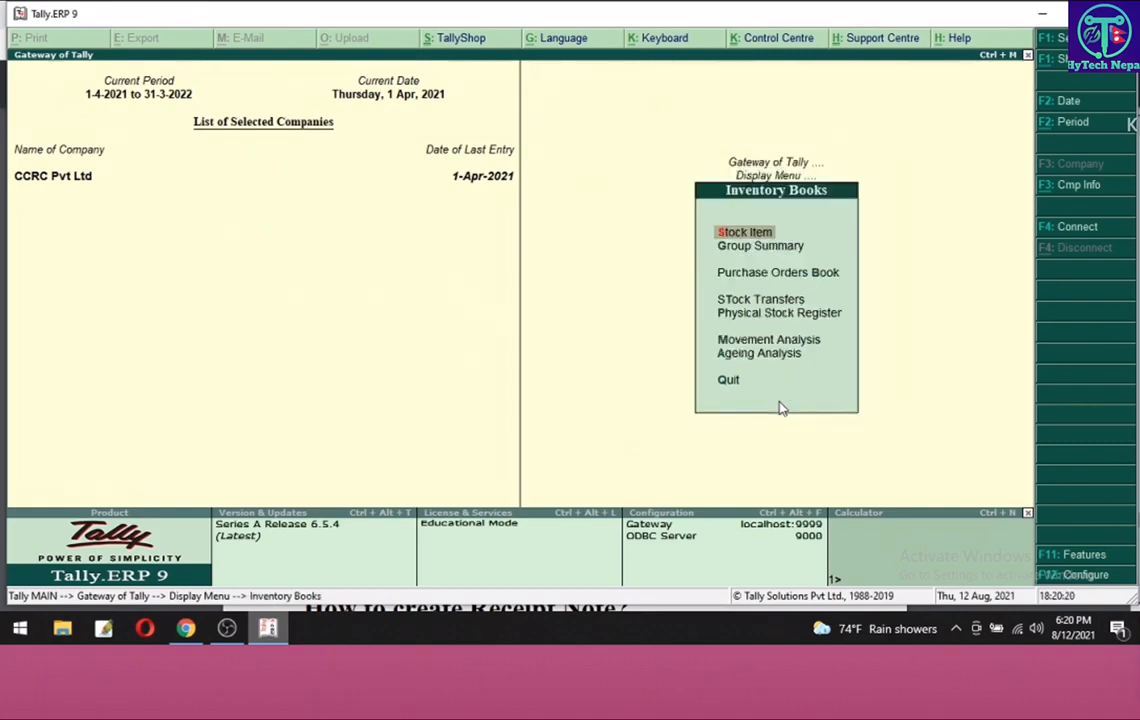
pyautogui.press('Down')
pyautogui.press('Down')
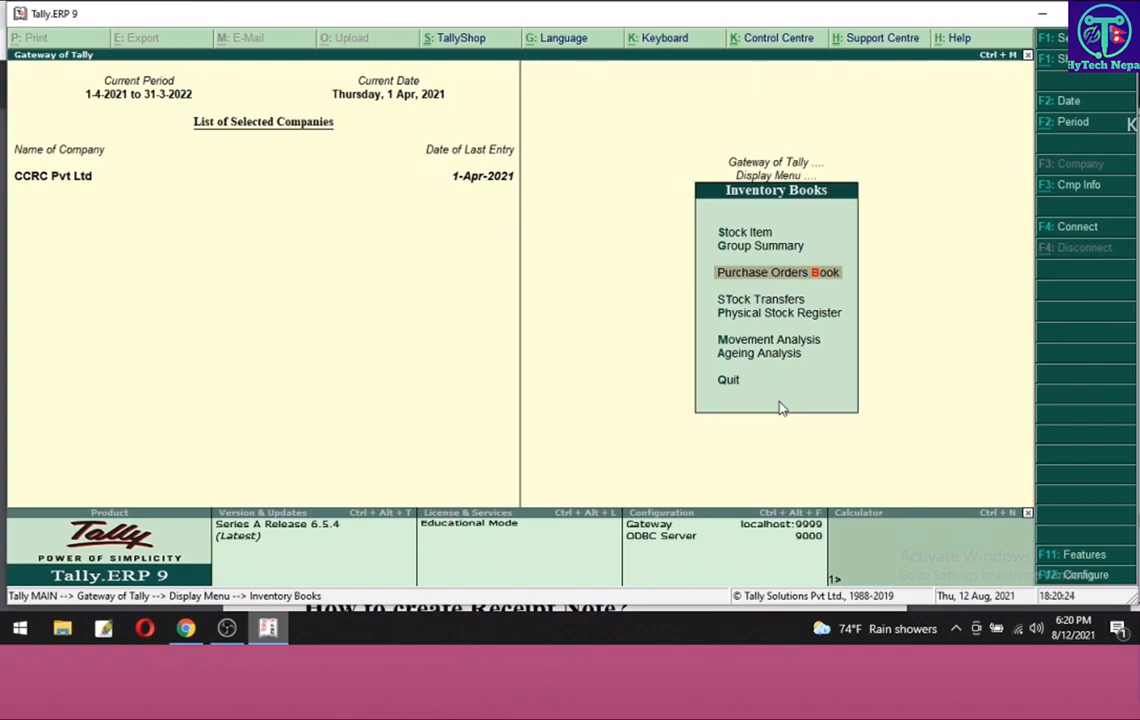
pyautogui.press('Return')
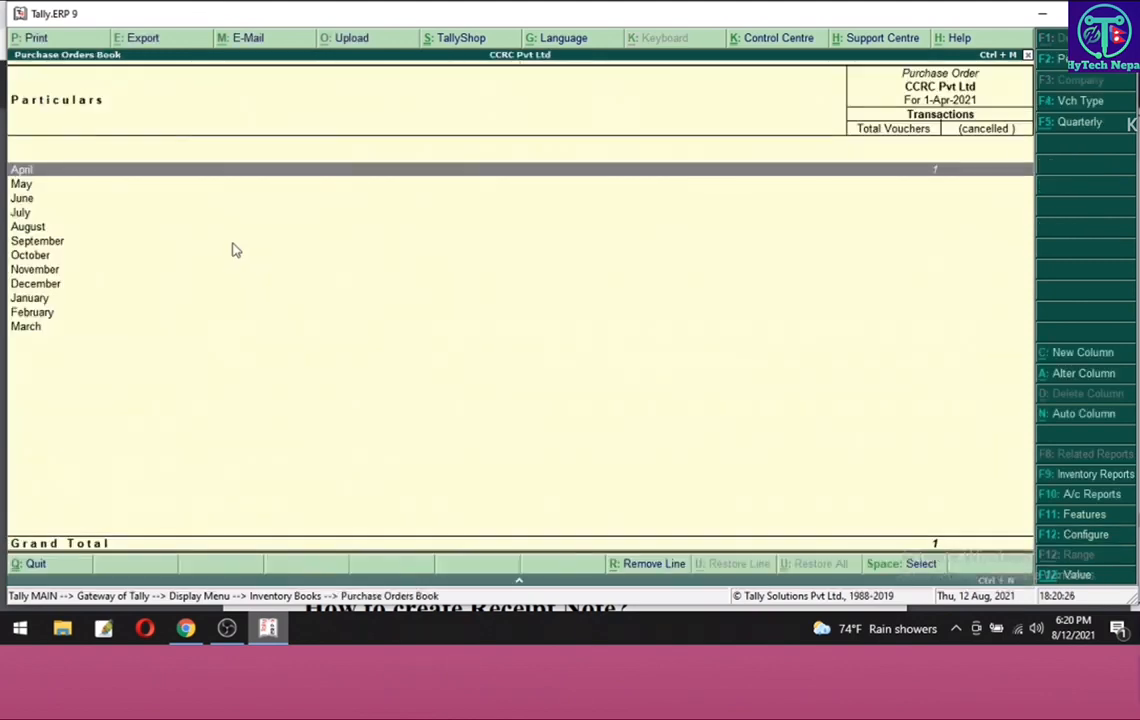
# Step: Review the Suman Suppliers order among April's purchase order vouchers, then return to the Gateway of Tally
pyautogui.click(938, 169)
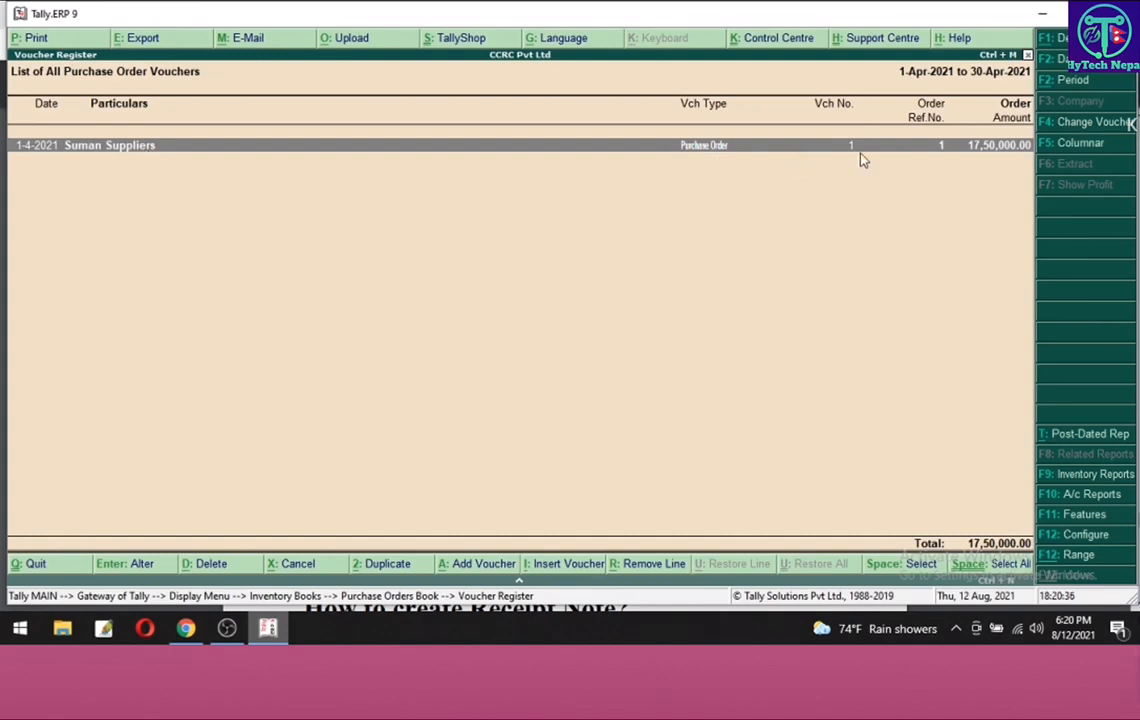
pyautogui.click(1018, 155)
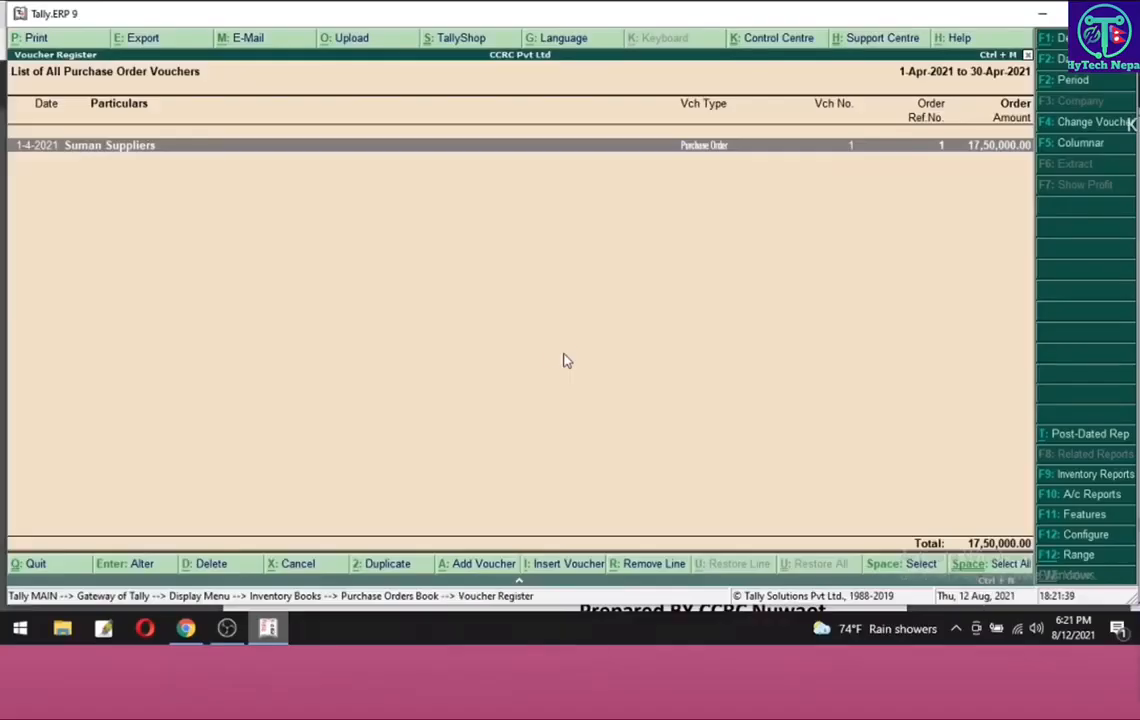
pyautogui.press('Escape')
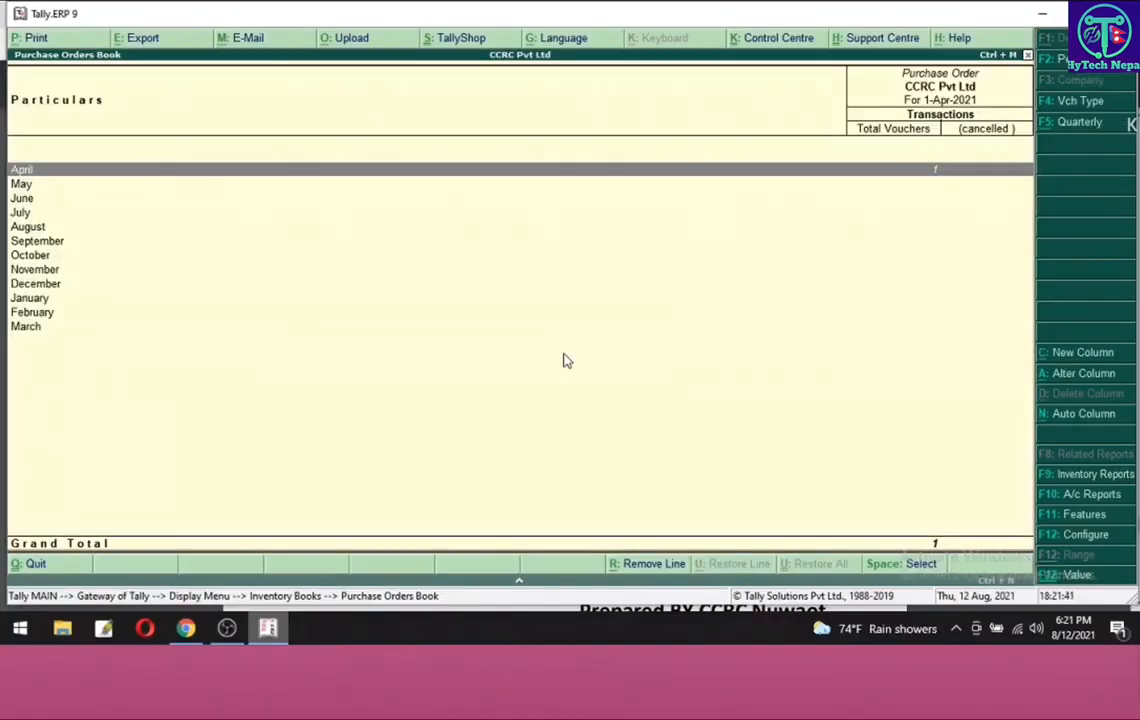
pyautogui.press('Escape')
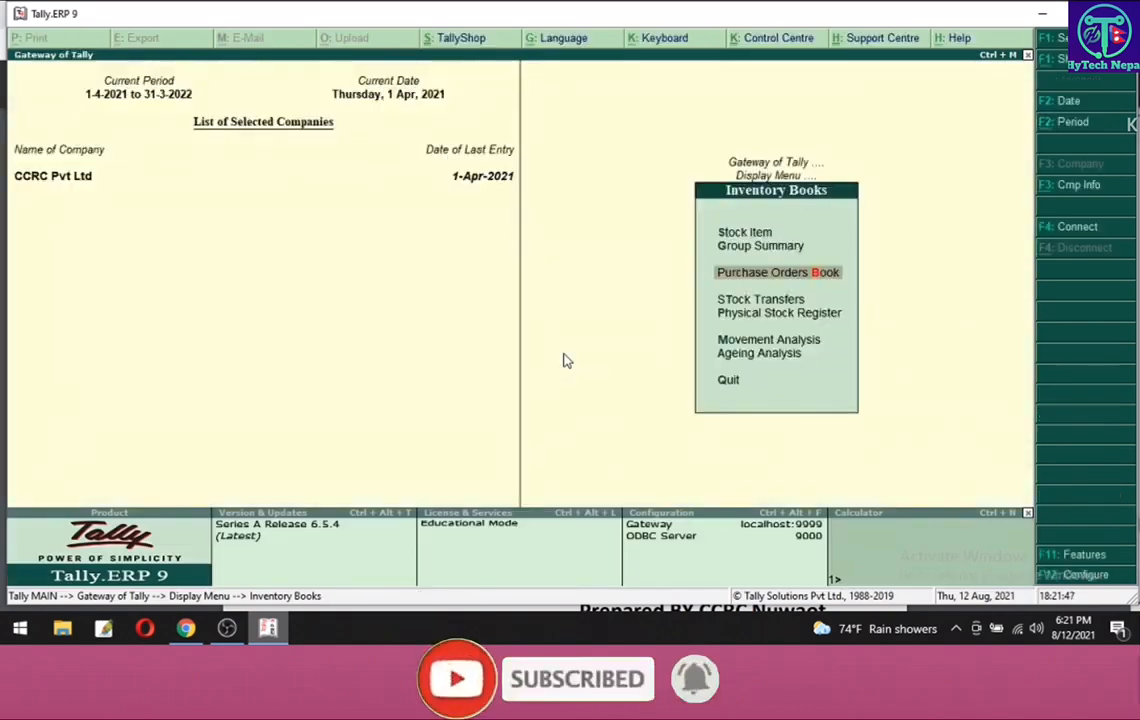
pyautogui.press('Escape')
pyautogui.press('Escape')
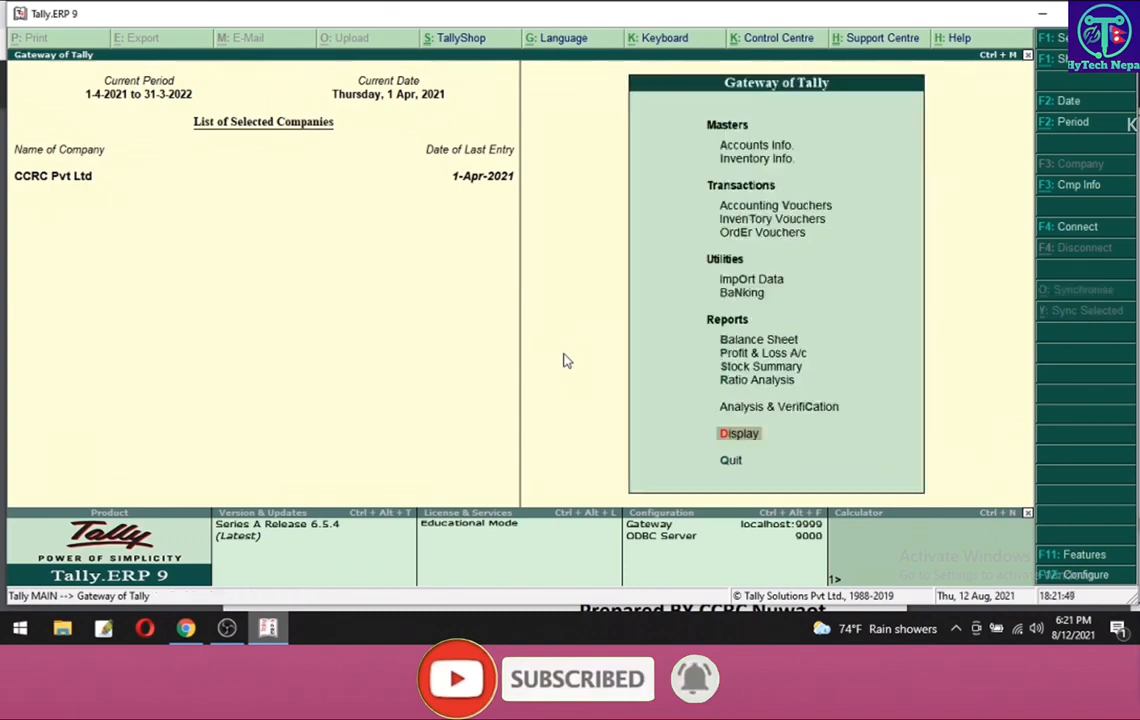
# Step: Go to inventory voucher entry, start a new Receipt Note voucher and enter 1 as its reference number
pyautogui.press('Up')
pyautogui.press('Up')
pyautogui.press('Up')
pyautogui.press('Up')
pyautogui.press('Up')
pyautogui.press('Up')
pyautogui.press('Up')
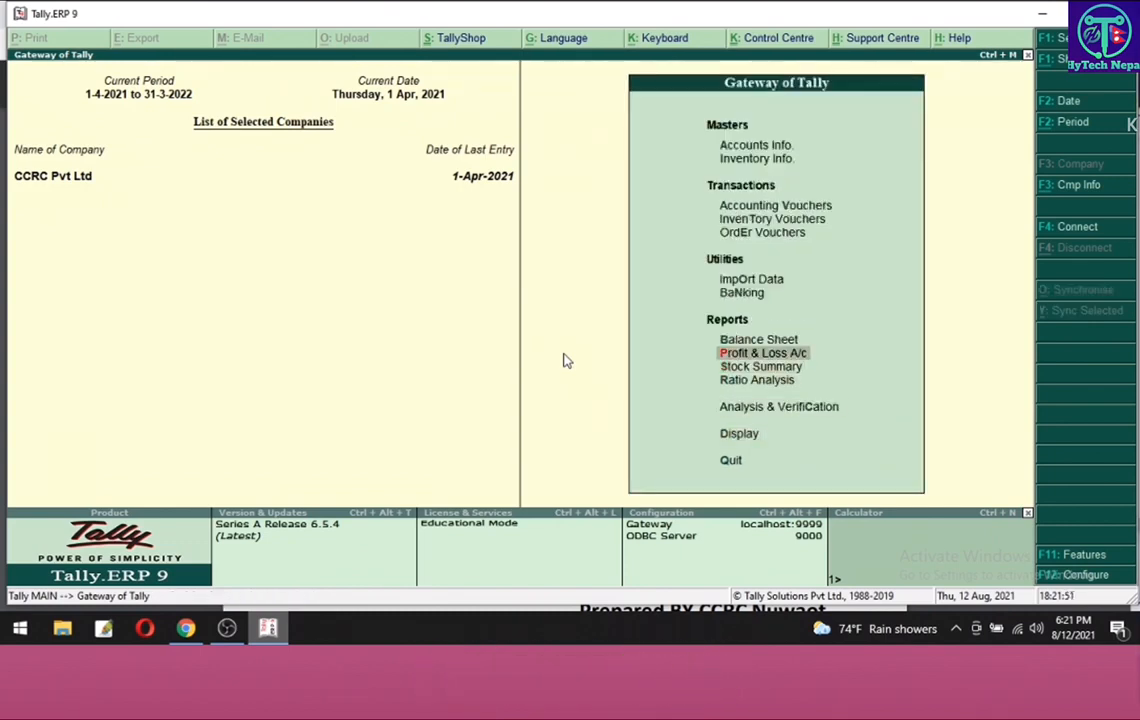
pyautogui.press('Up')
pyautogui.press('Up')
pyautogui.press('Up')
pyautogui.press('Down')
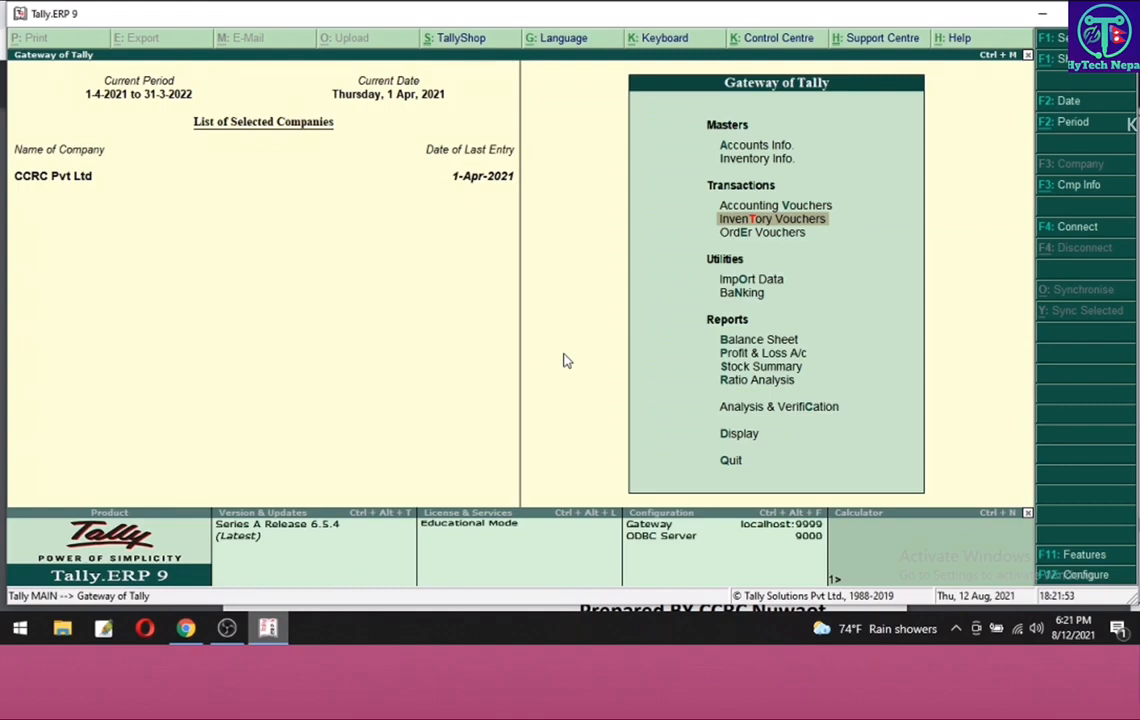
pyautogui.press('Return')
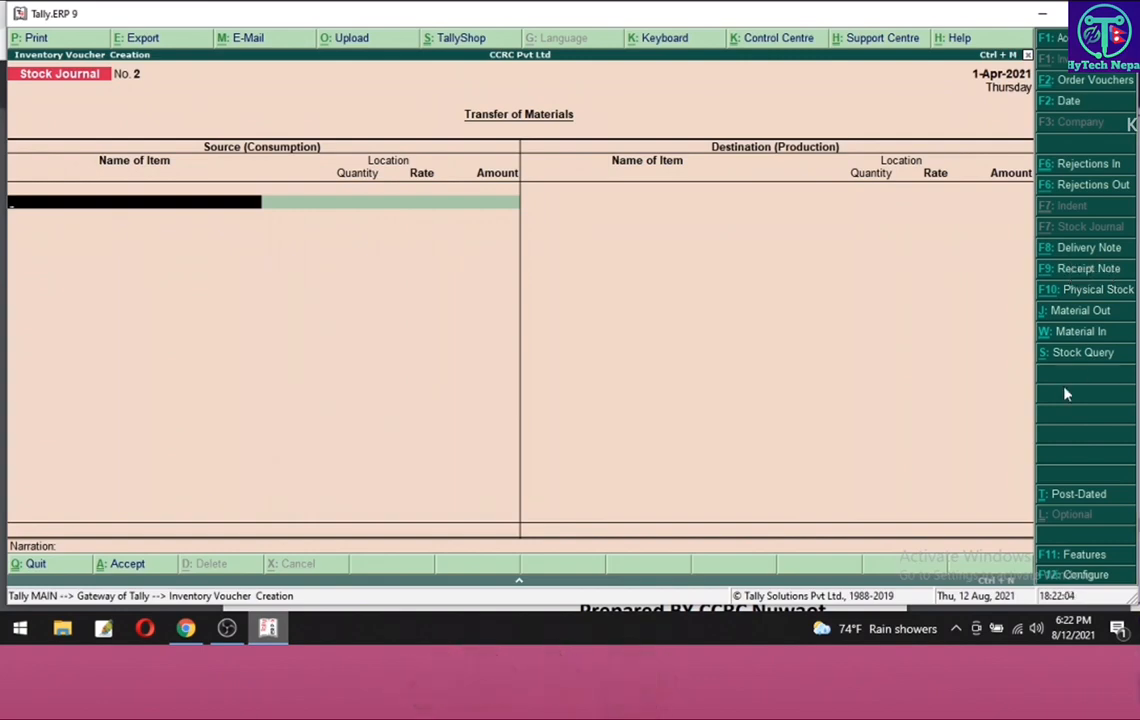
pyautogui.hotkey('alt', 'F9')
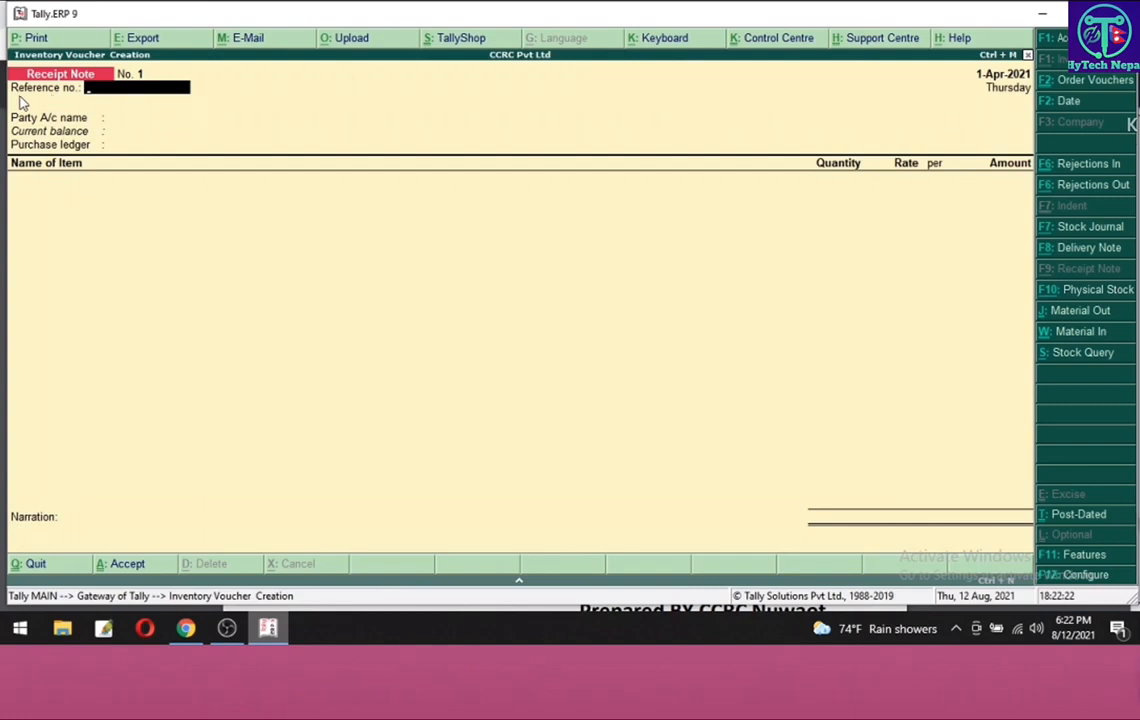
pyautogui.write('1')
pyautogui.press('Return')
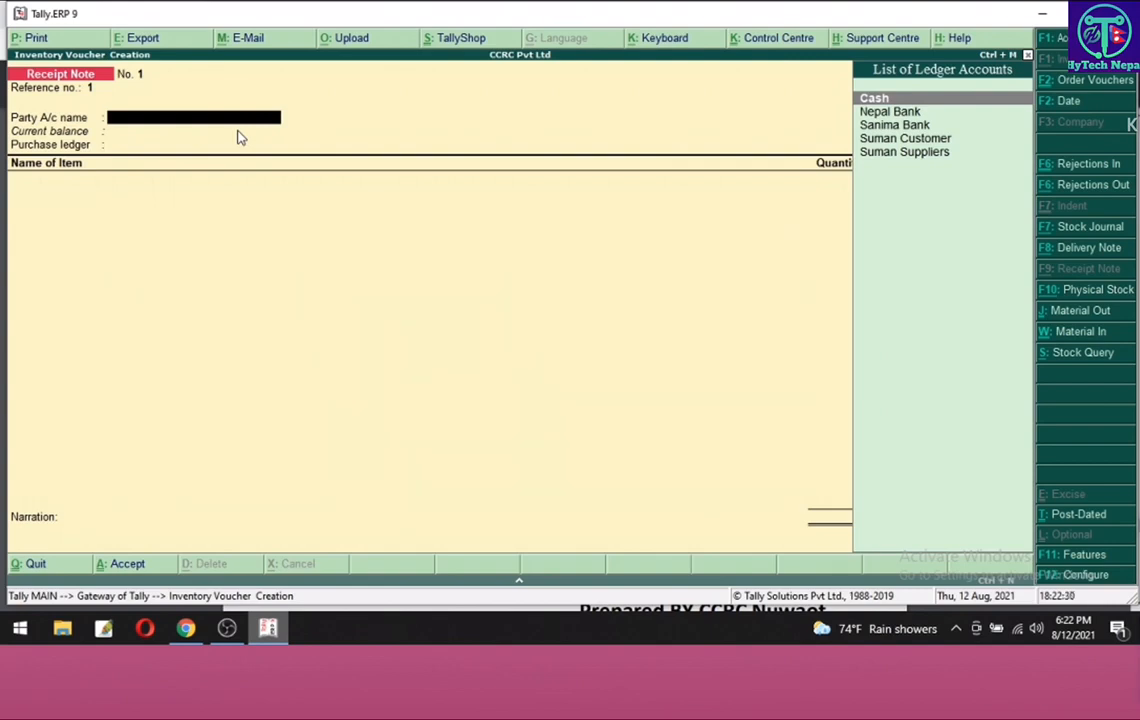
# Step: Choose Suman Suppliers as the party account of the receipt note
pyautogui.press('Down')
pyautogui.press('Down')
pyautogui.press('Down')
pyautogui.press('Down')
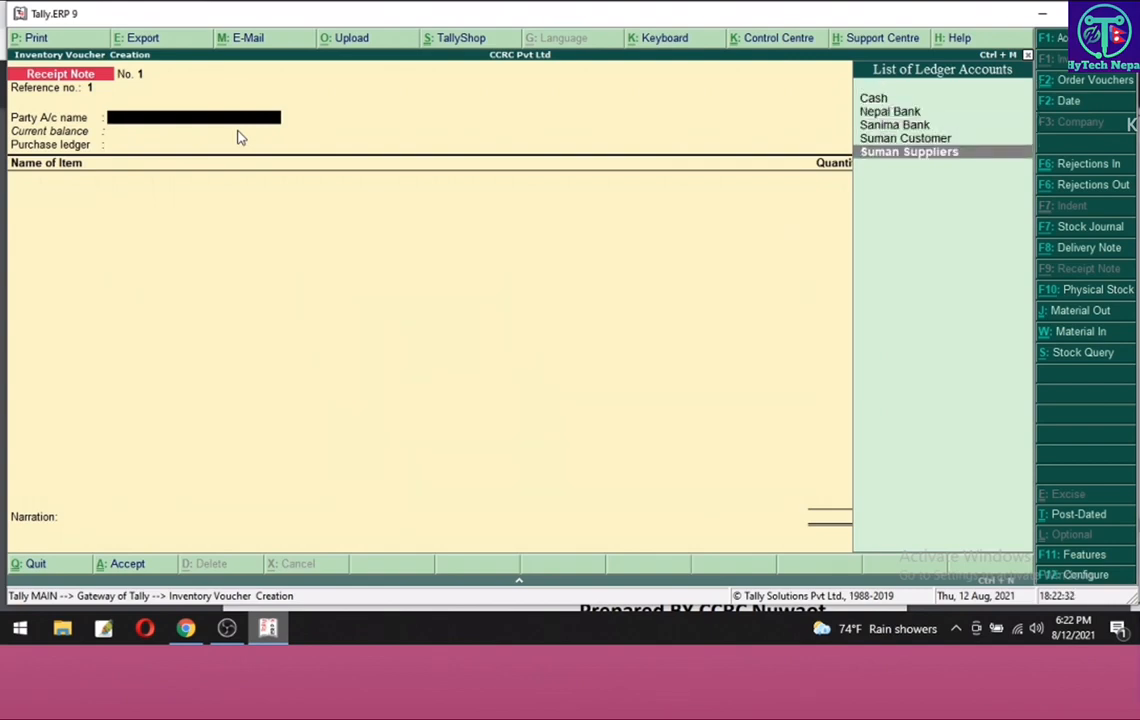
pyautogui.press('Up')
pyautogui.press('Down')
pyautogui.press('Return')
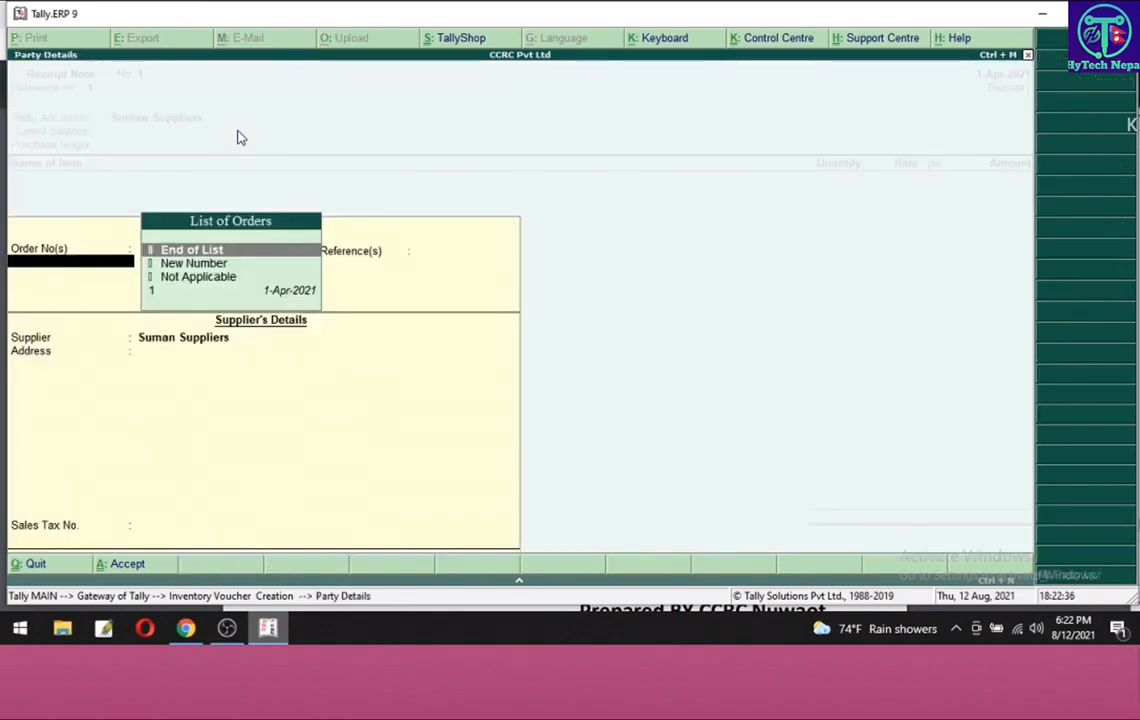
# Step: Link the receipt note to order 1 dated 1-Apr-2021 and enter the supplier's sales tax number in the party details
pyautogui.press('Down')
pyautogui.press('Down')
pyautogui.press('Down')
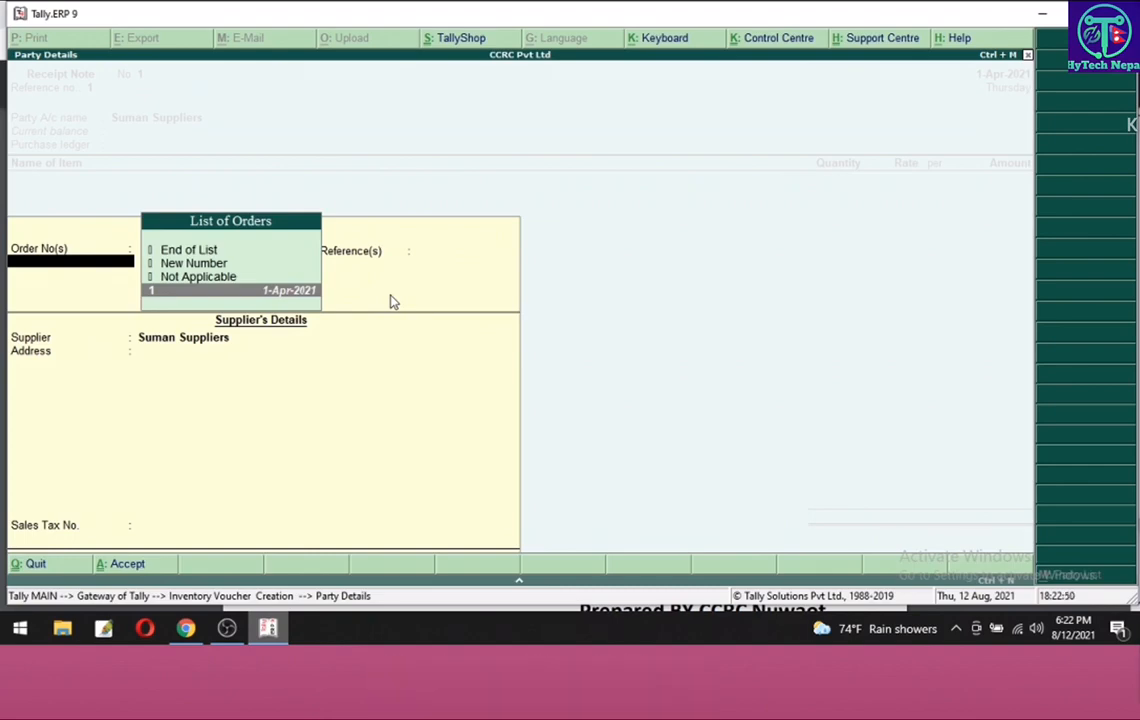
pyautogui.press('Return')
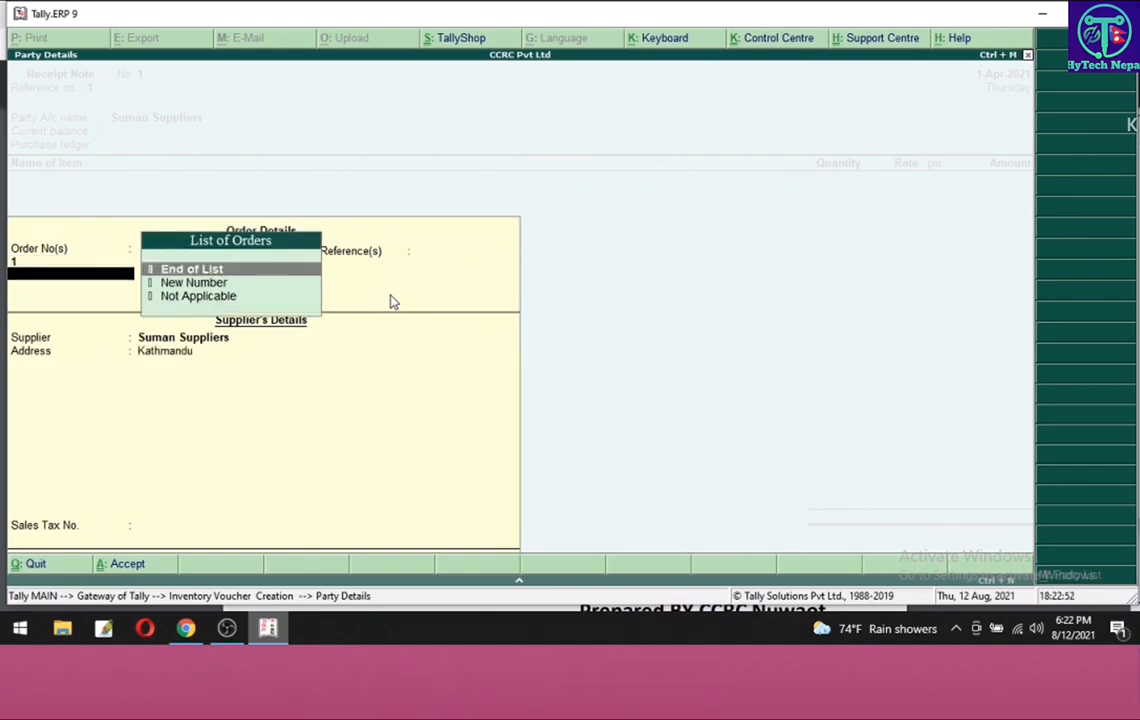
pyautogui.press('Return')
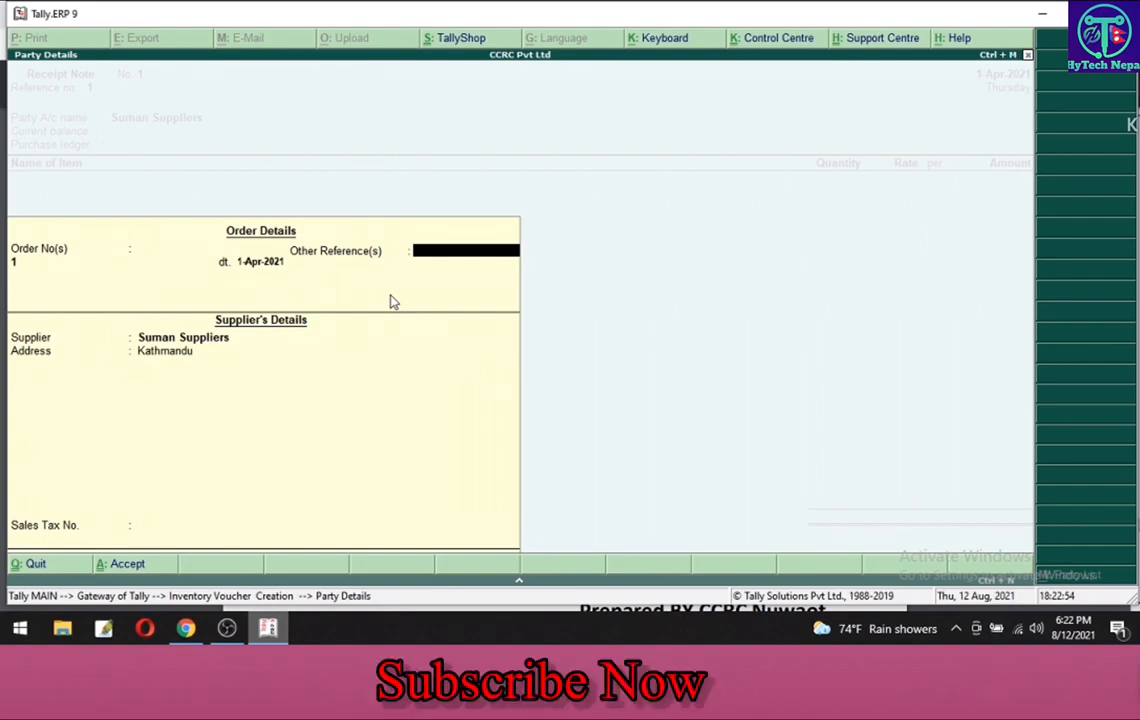
pyautogui.press('Return')
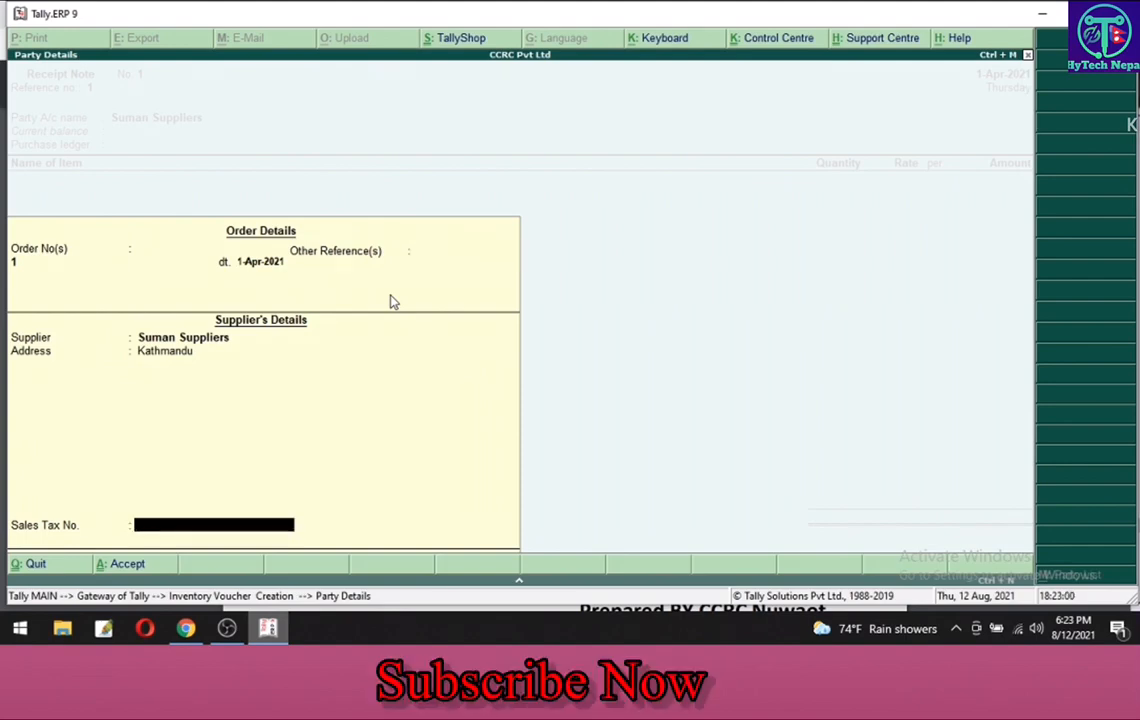
pyautogui.write('1231234')
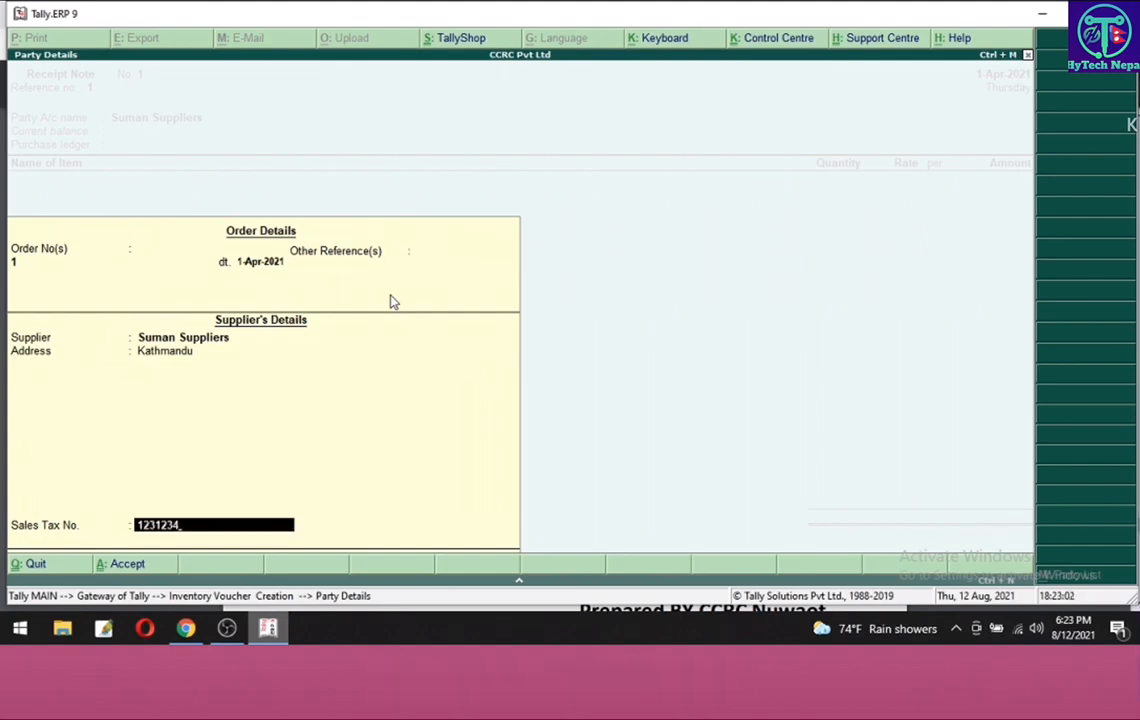
pyautogui.press('Return')
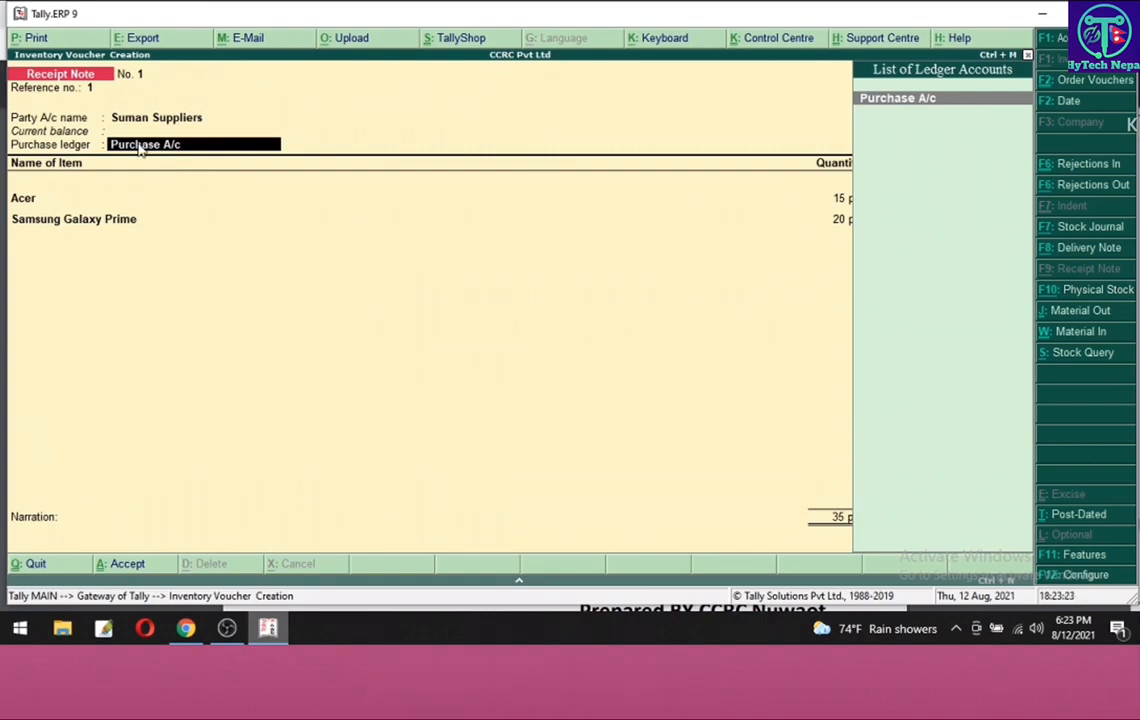
# Step: Keep Purchase A/c as the purchase ledger and allocate 15 pcs of Acer at 50,000 to Abc Store under tracking number 1
pyautogui.press('Return')
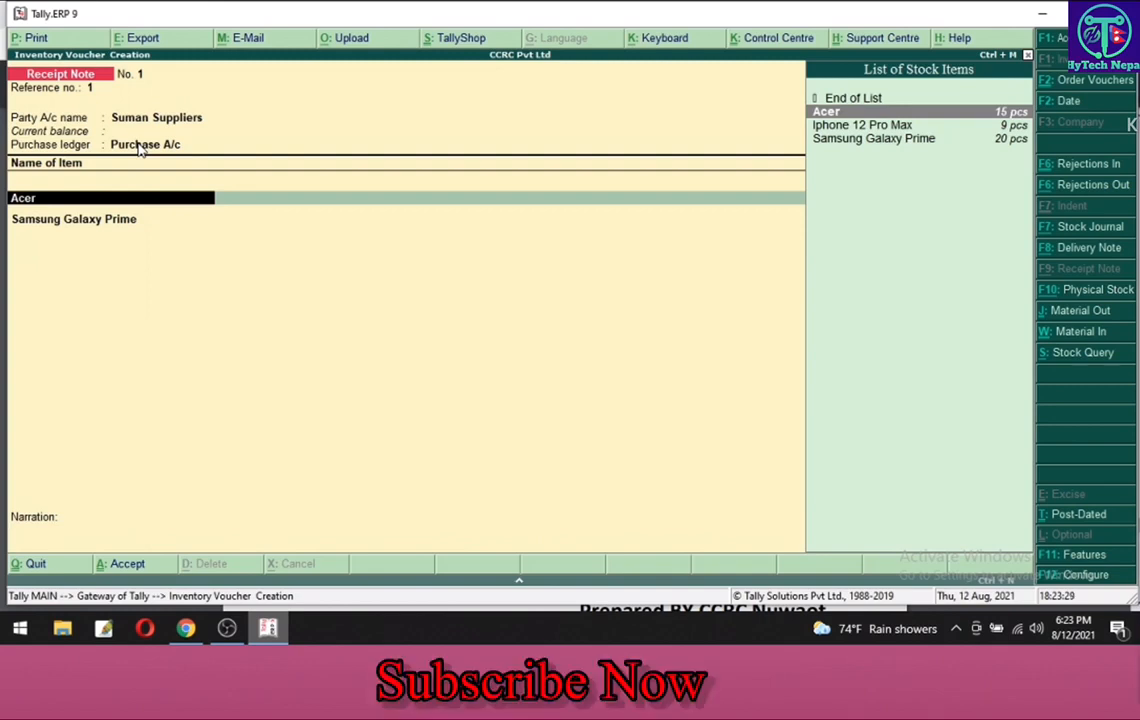
pyautogui.press('Return')
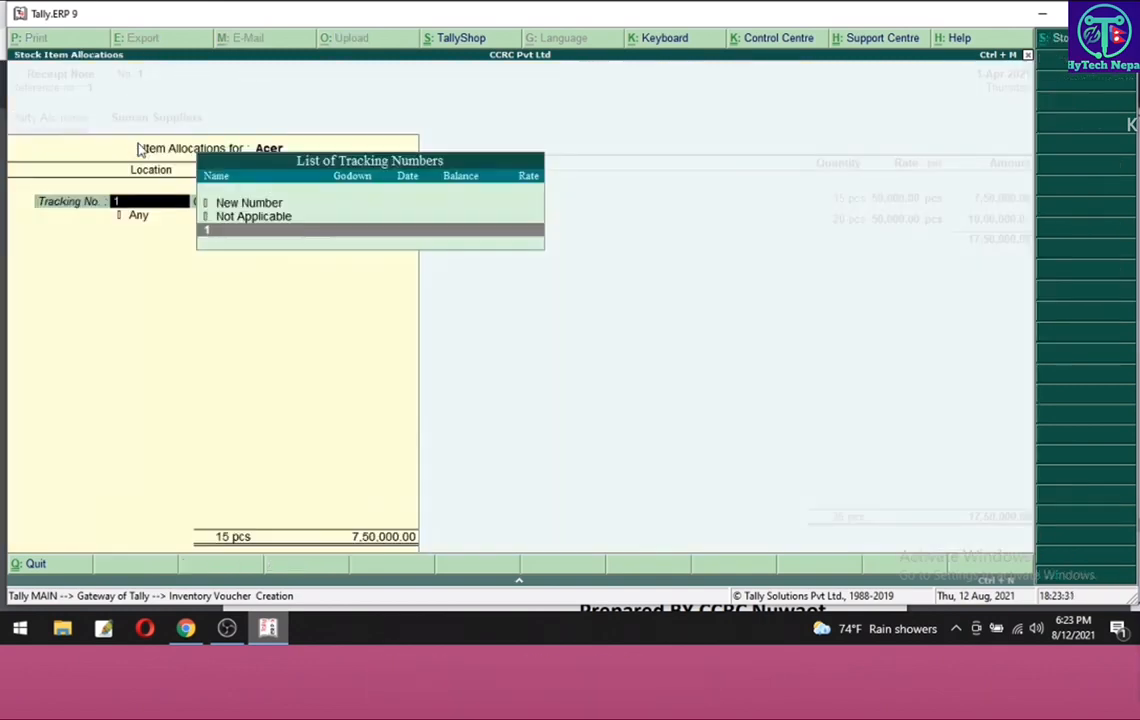
pyautogui.press('Return')
pyautogui.press('Return')
pyautogui.press('Return')
pyautogui.press('Return')
pyautogui.press('Return')
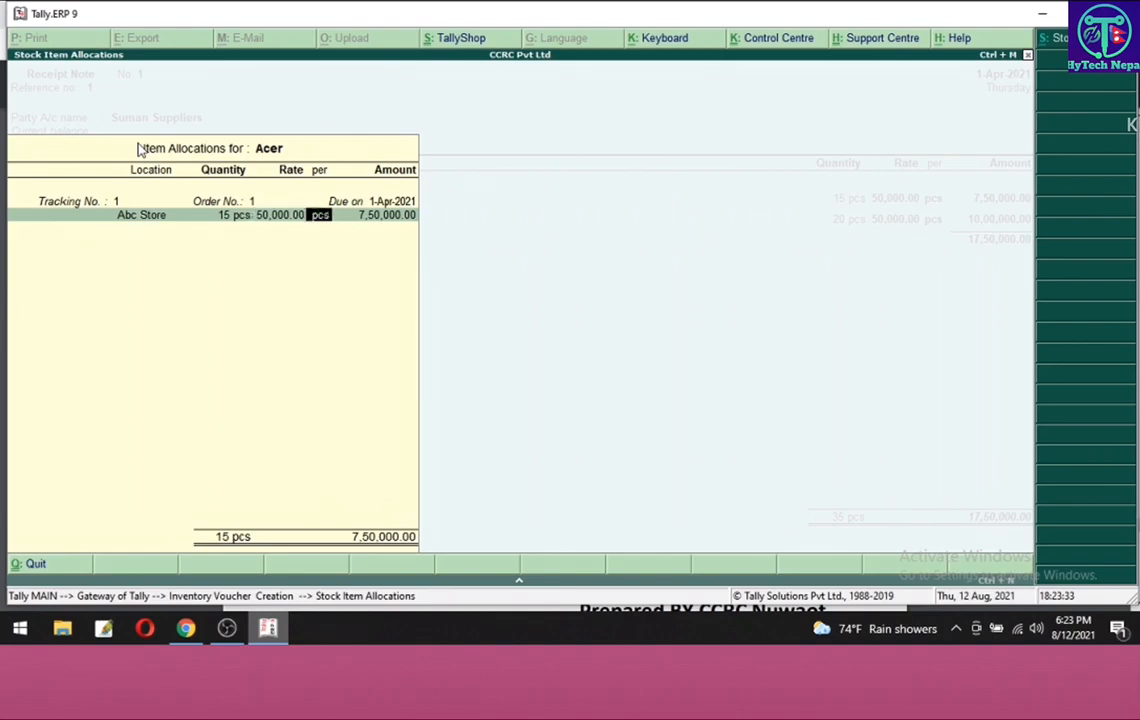
pyautogui.press('Return')
pyautogui.press('Return')
pyautogui.press('Return')
pyautogui.press('Return')
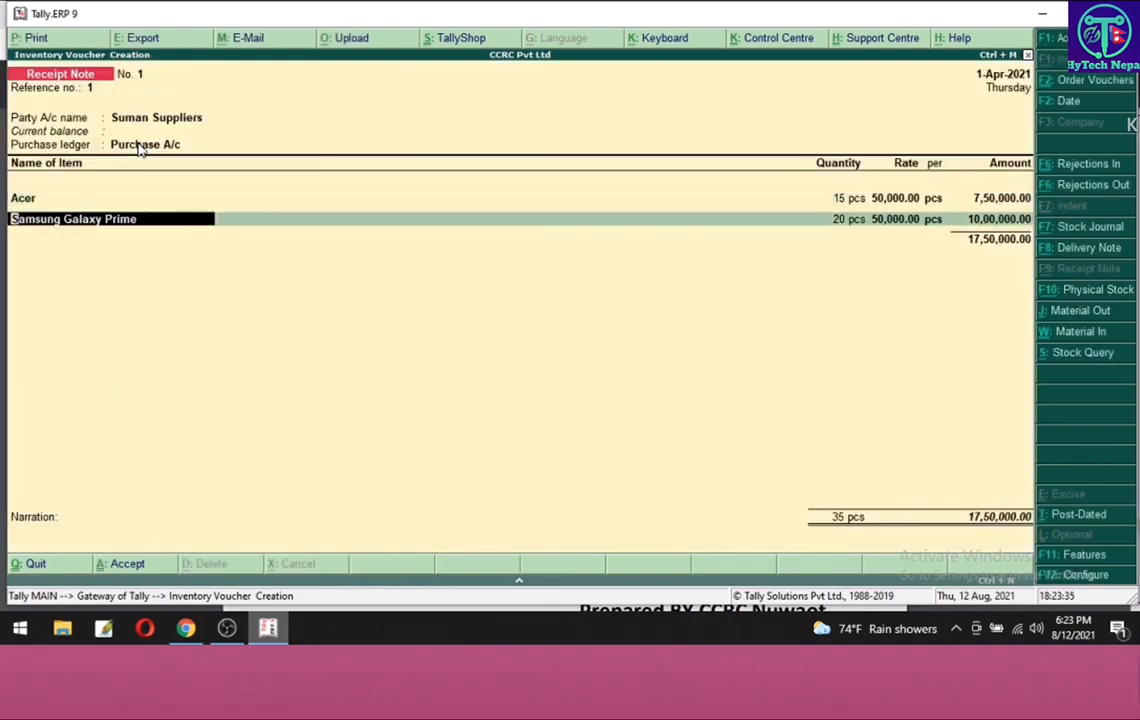
# Step: Allocate 20 pcs of Samsung Galaxy Prime at 50,000 to Abc Store under tracking number 1
pyautogui.press('Return')
pyautogui.press('Return')
pyautogui.press('Return')
pyautogui.press('Return')
pyautogui.press('Return')
pyautogui.press('Return')
pyautogui.press('Return')
pyautogui.press('Return')
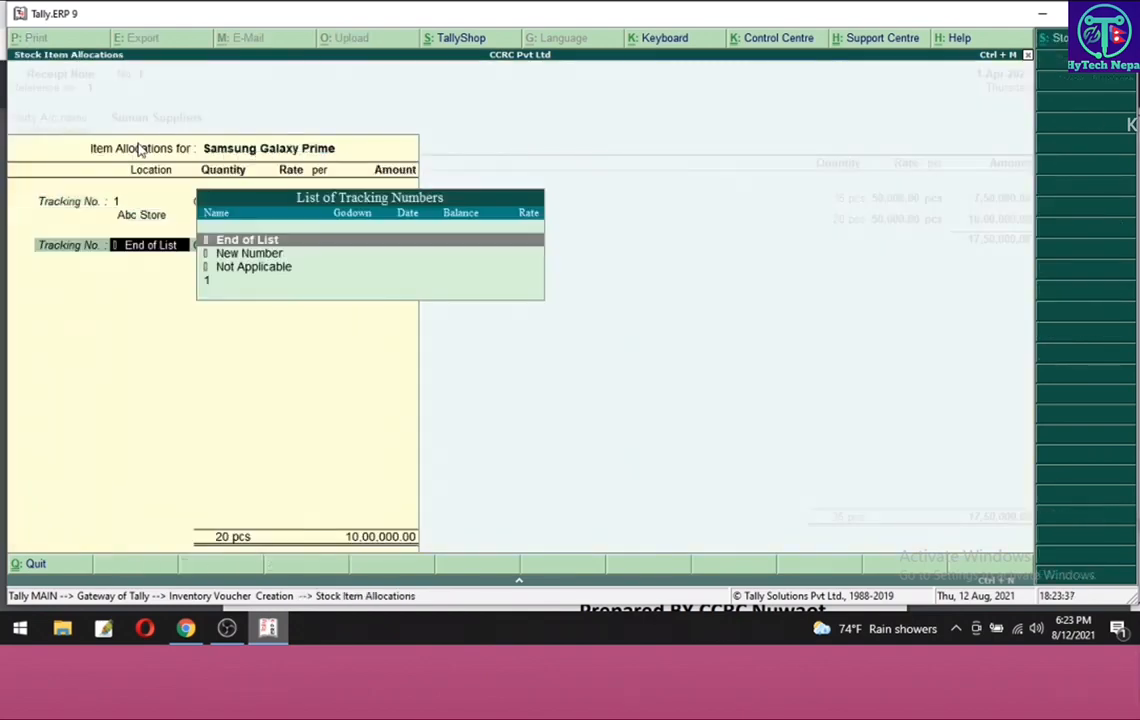
pyautogui.press('Return')
pyautogui.press('Return')
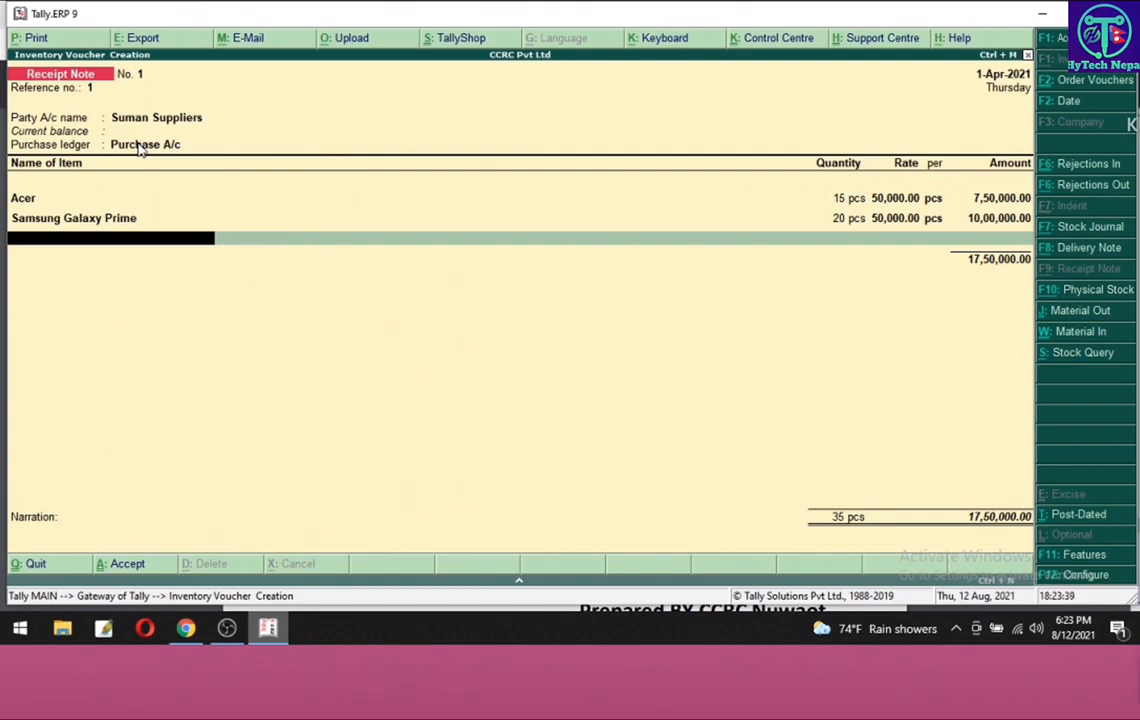
# Step: End the item and ledger lists without further entries and save the receipt note
pyautogui.press('Return')
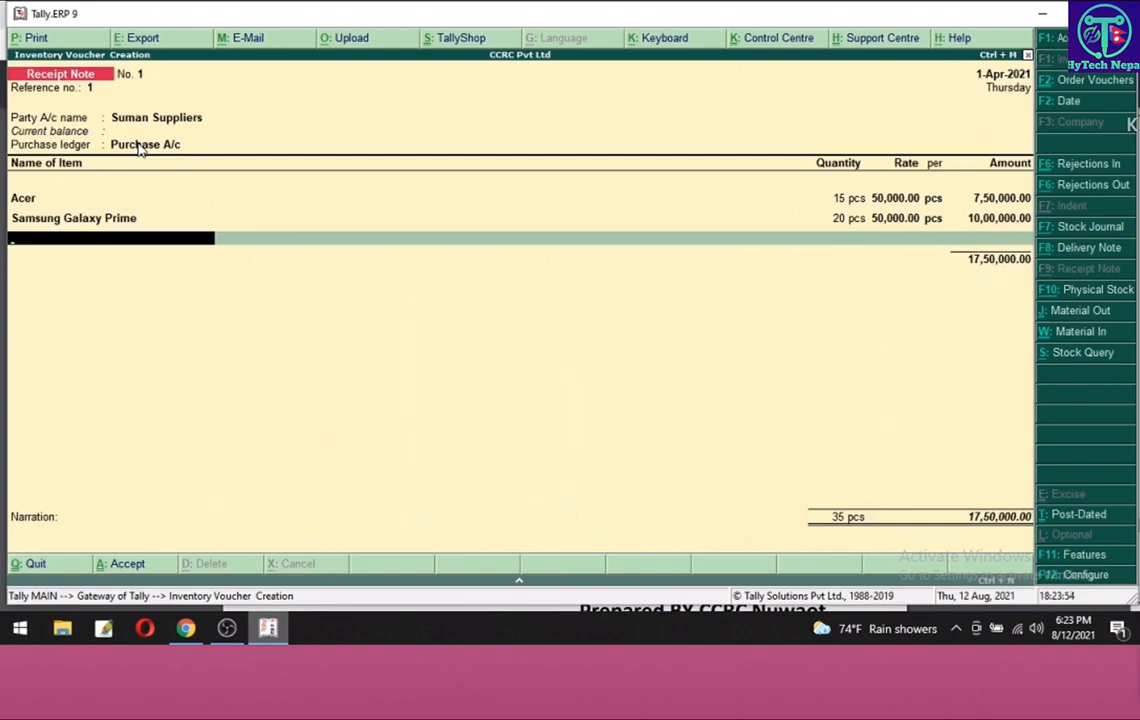
pyautogui.press('Return')
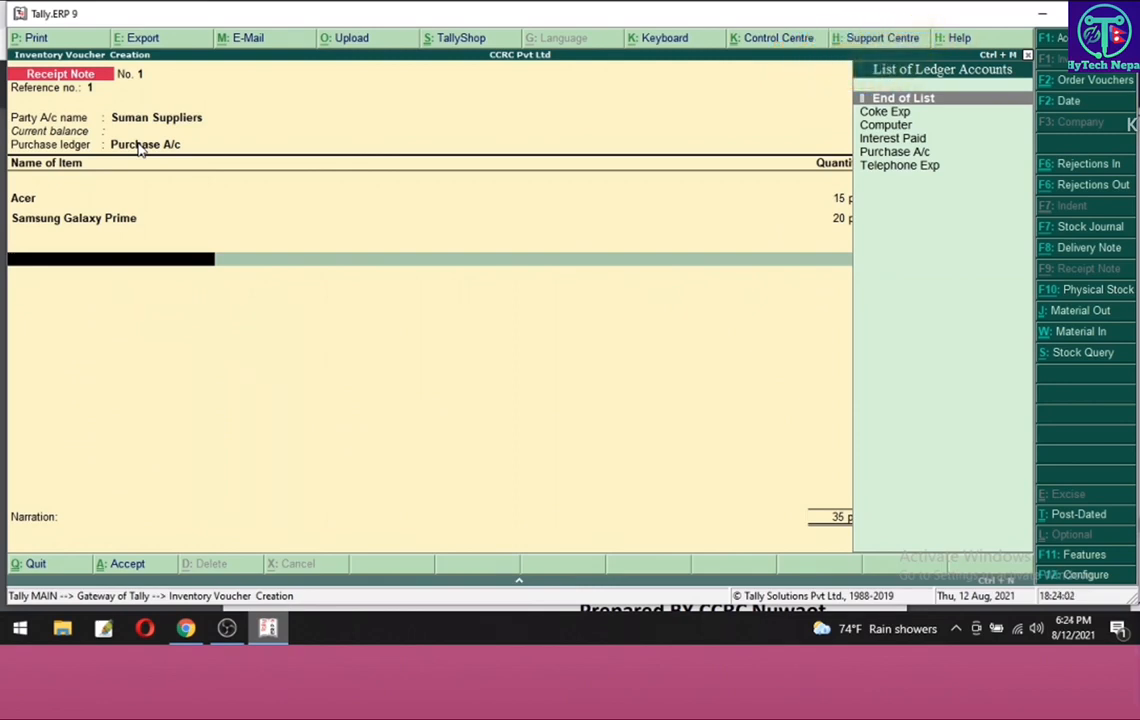
pyautogui.press('Return')
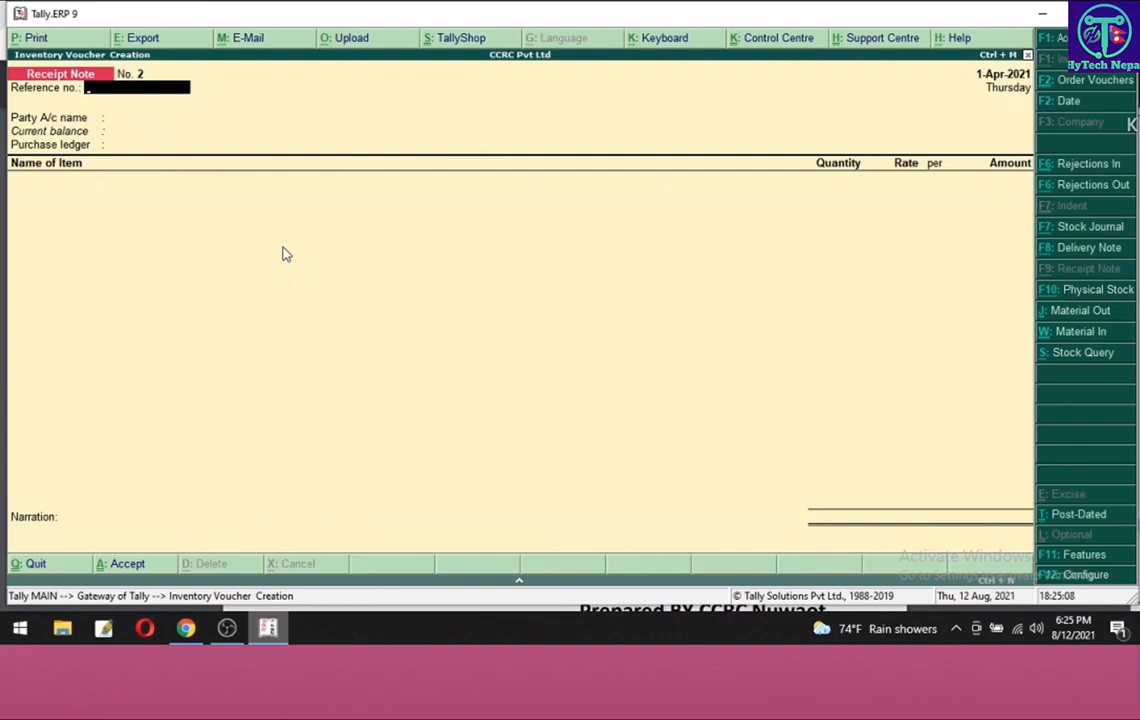
# Step: Leave the blank receipt note, reopen inventory voucher entry and start a Rejections Out voucher
pyautogui.press('Escape')
pyautogui.press('y')
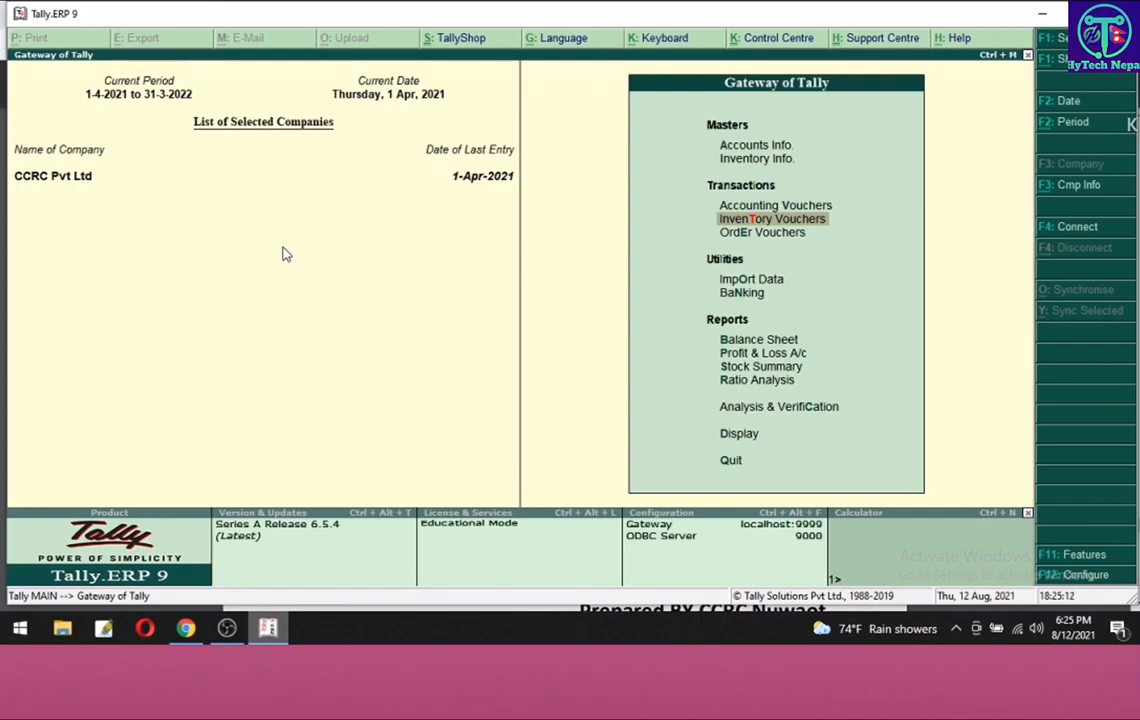
pyautogui.press('Return')
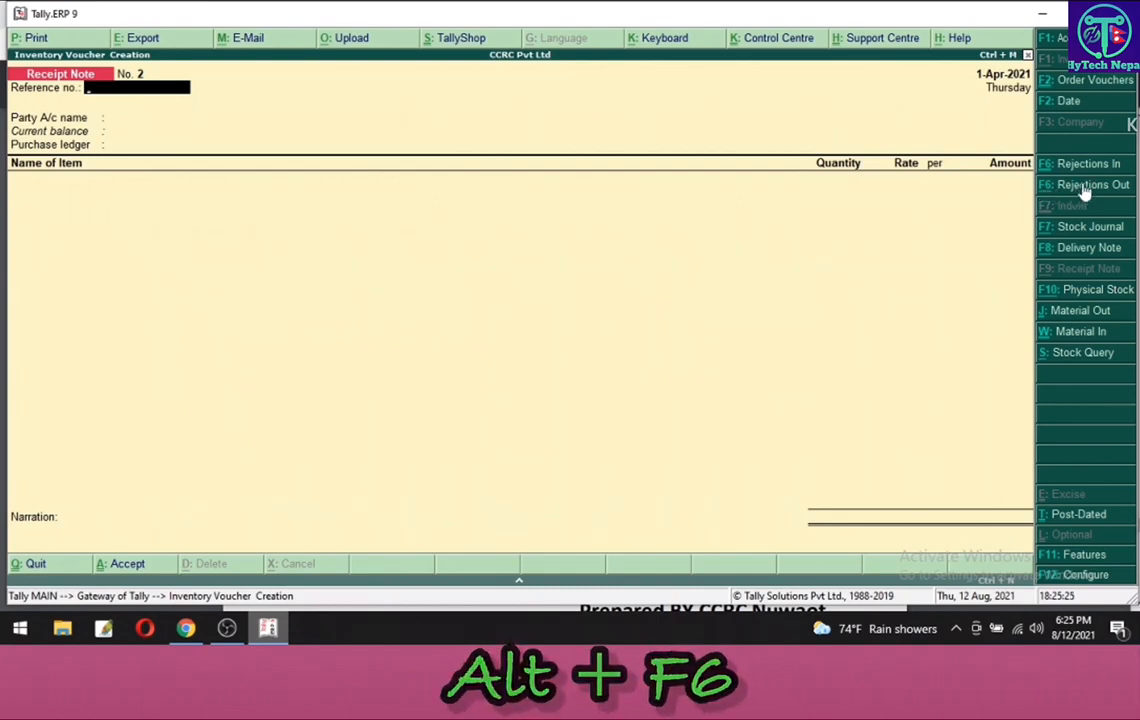
pyautogui.hotkey('alt', 'F6')
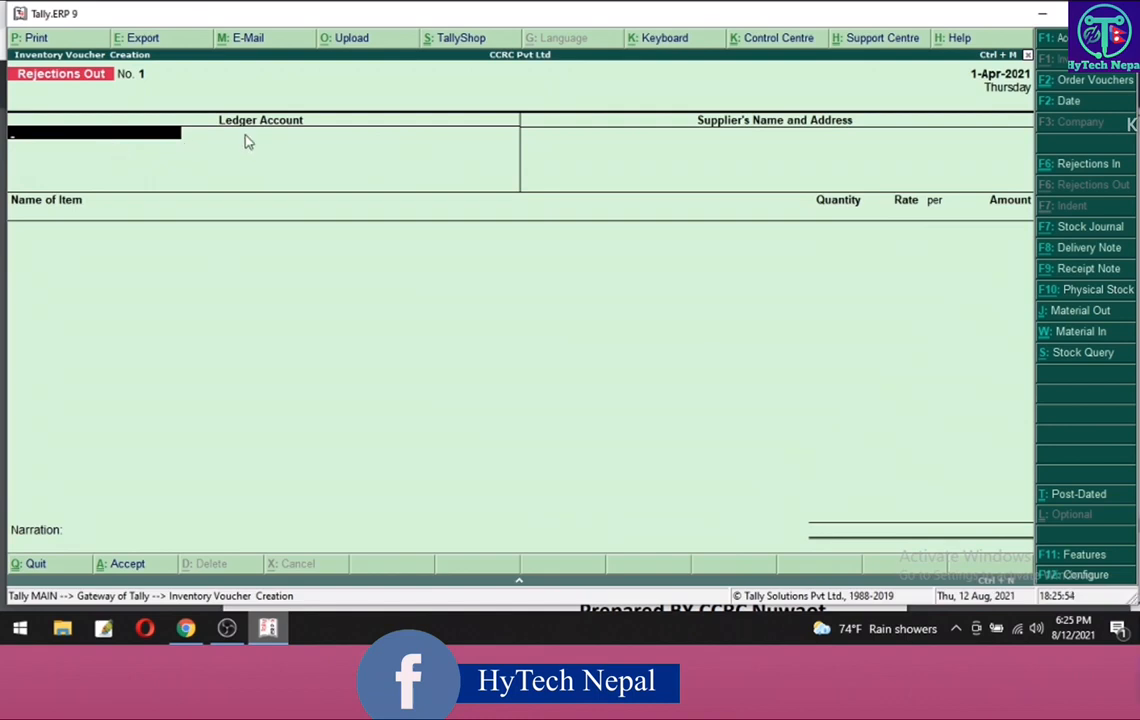
# Step: Choose Suman Suppliers as the rejection voucher's ledger account and accept the supplier's name with a blank address
pyautogui.write('S')
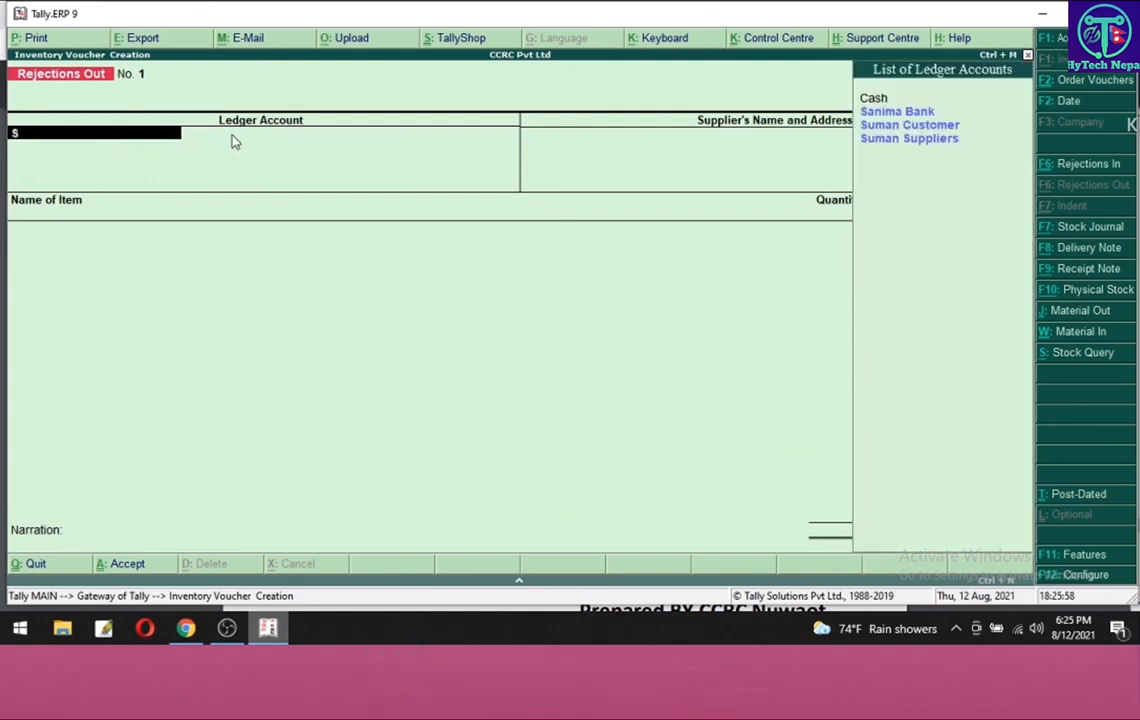
pyautogui.press('Down')
pyautogui.press('Down')
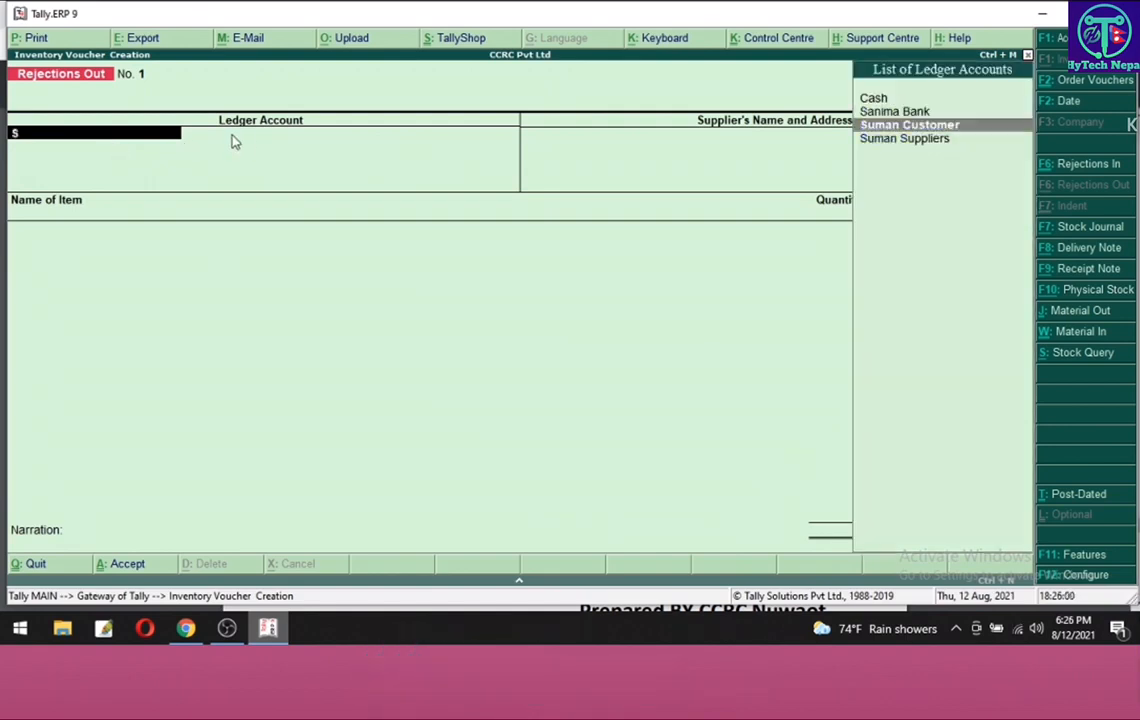
pyautogui.press('Down')
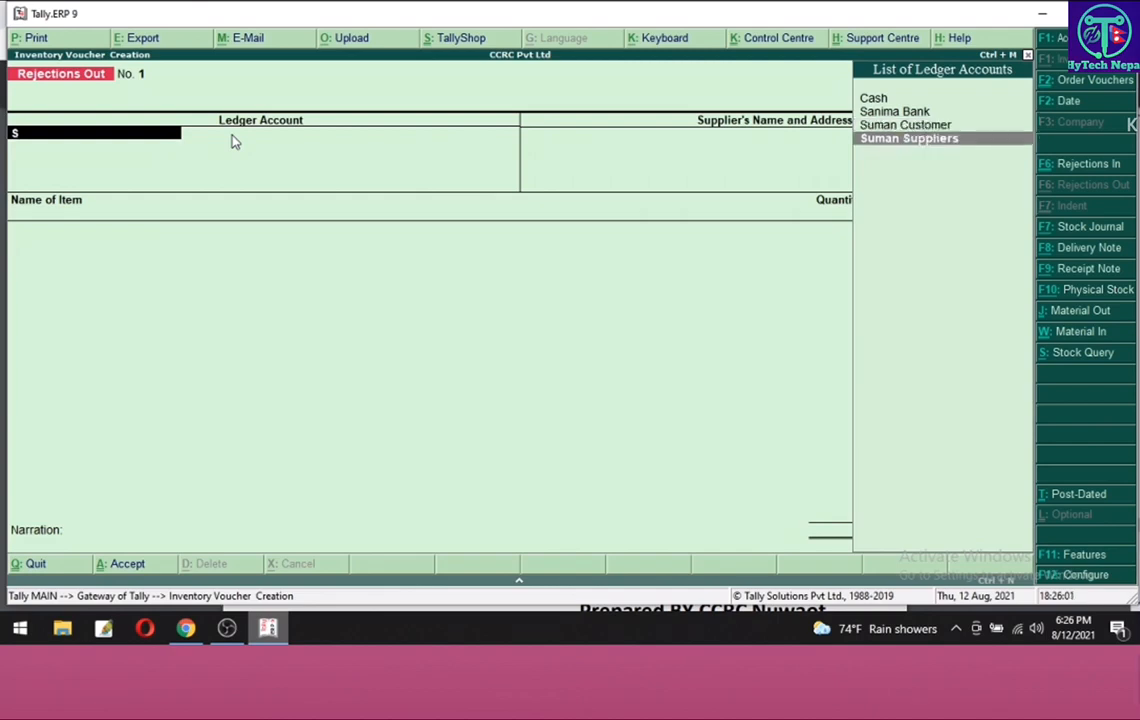
pyautogui.press('Return')
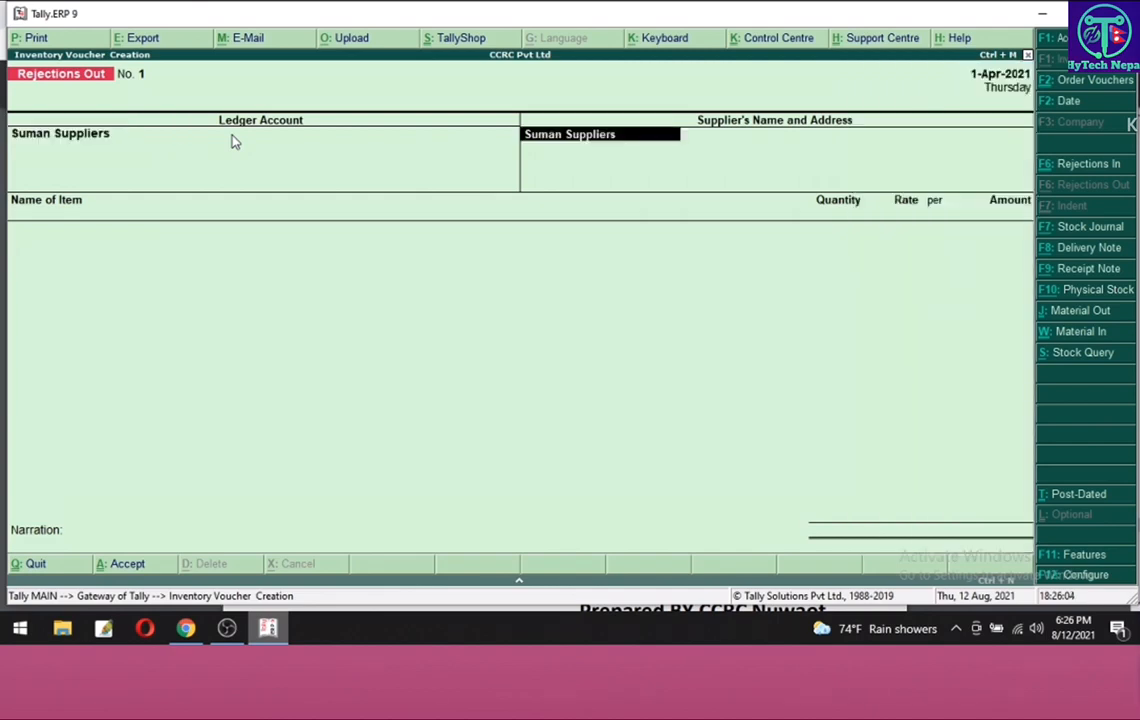
pyautogui.press('Return')
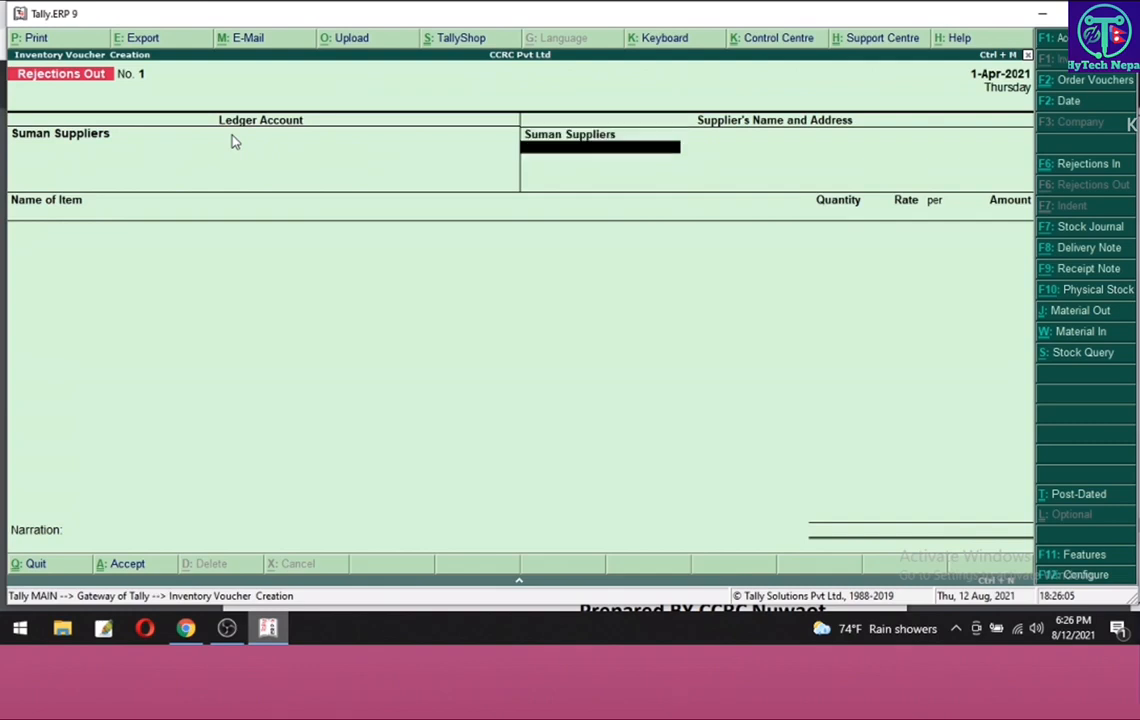
pyautogui.press('Return')
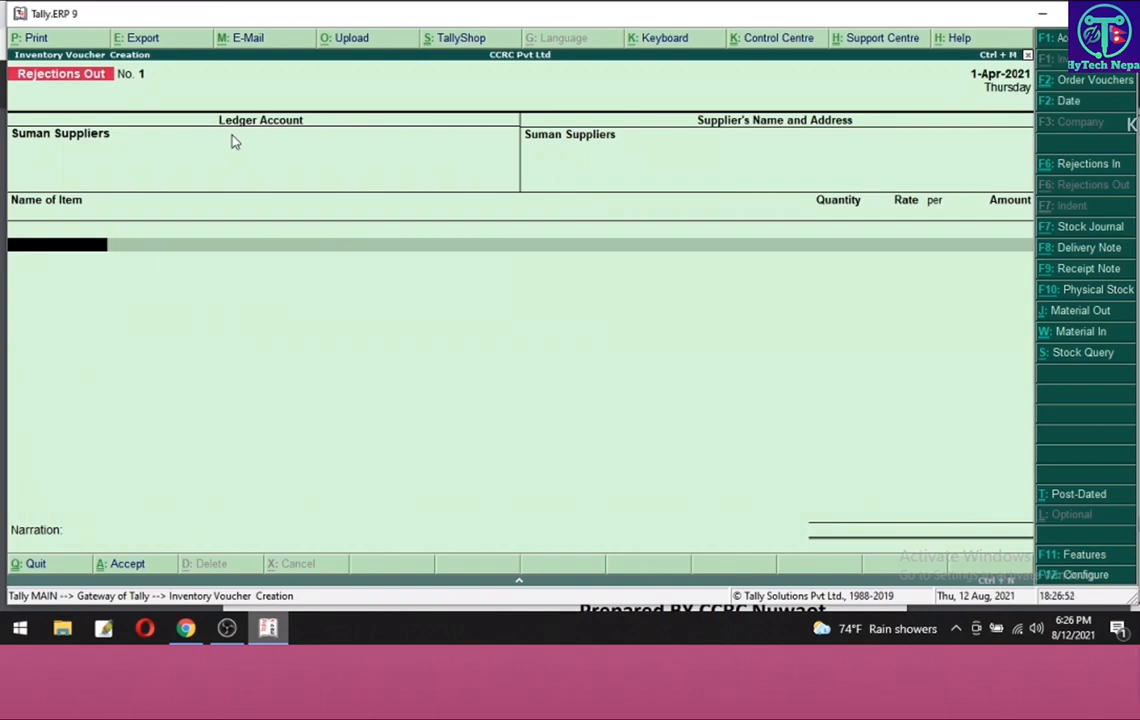
# Step: Add Samsung Galaxy Prime as the rejected item against tracking number 1 and order 1, with 2 pcs at 50,000 from Abc Store
pyautogui.write('Sa')
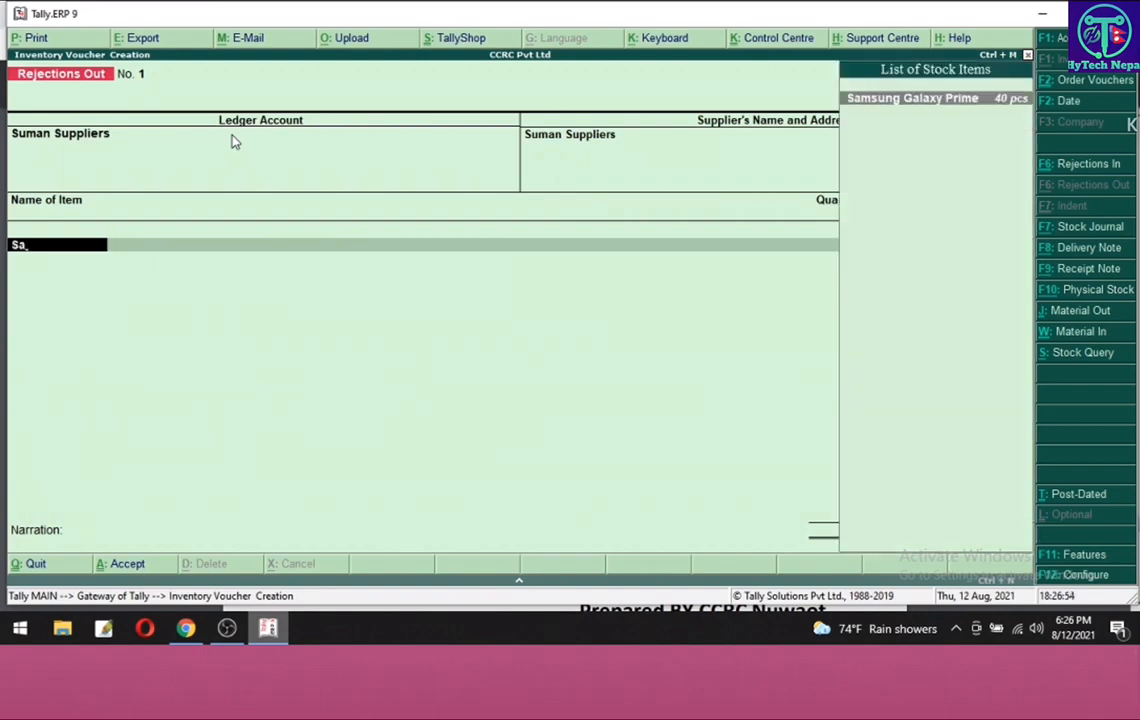
pyautogui.press('Return')
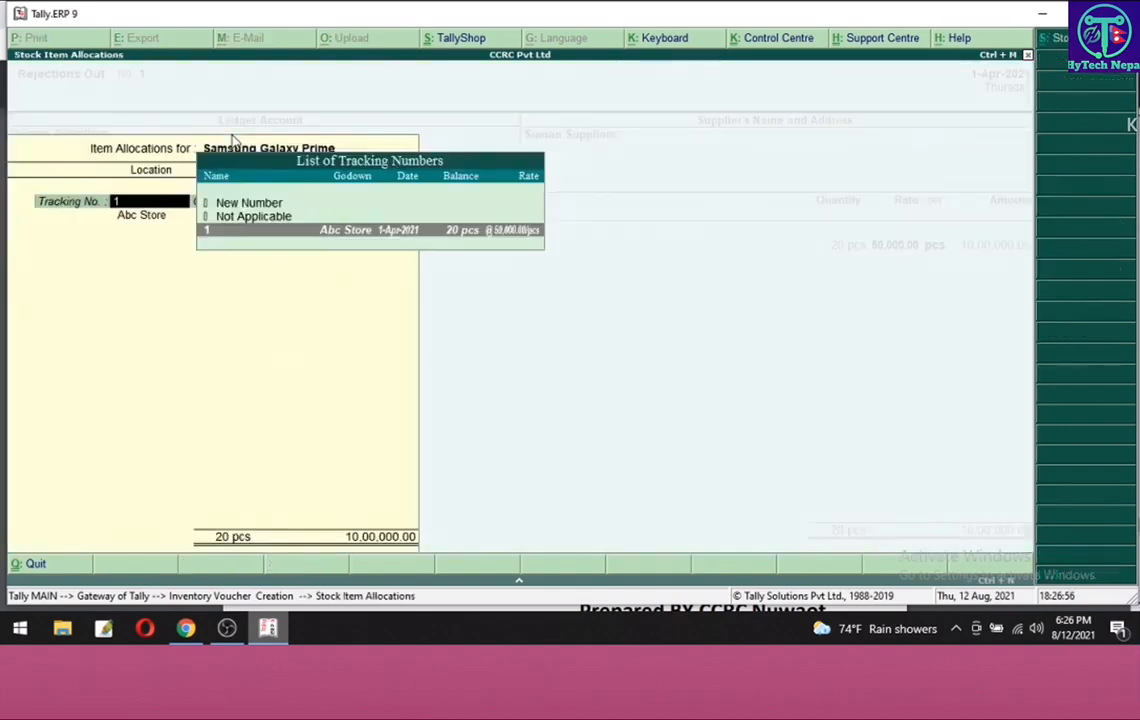
pyautogui.press('Return')
pyautogui.press('Return')
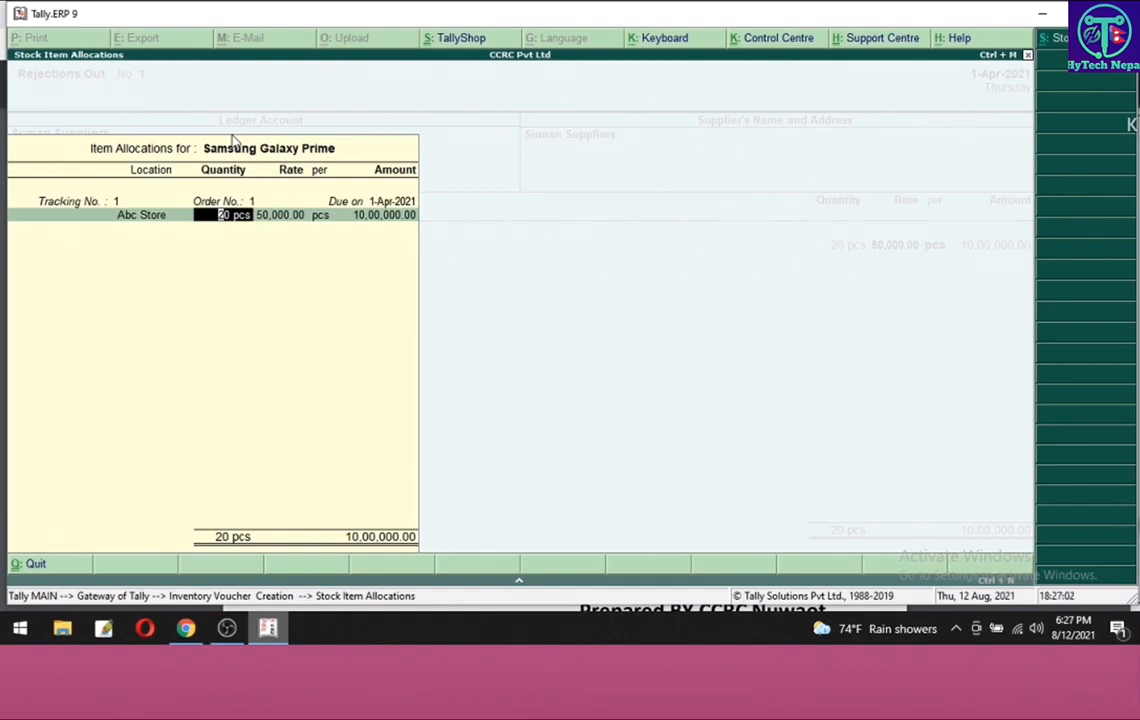
pyautogui.write('2')
pyautogui.press('Return')
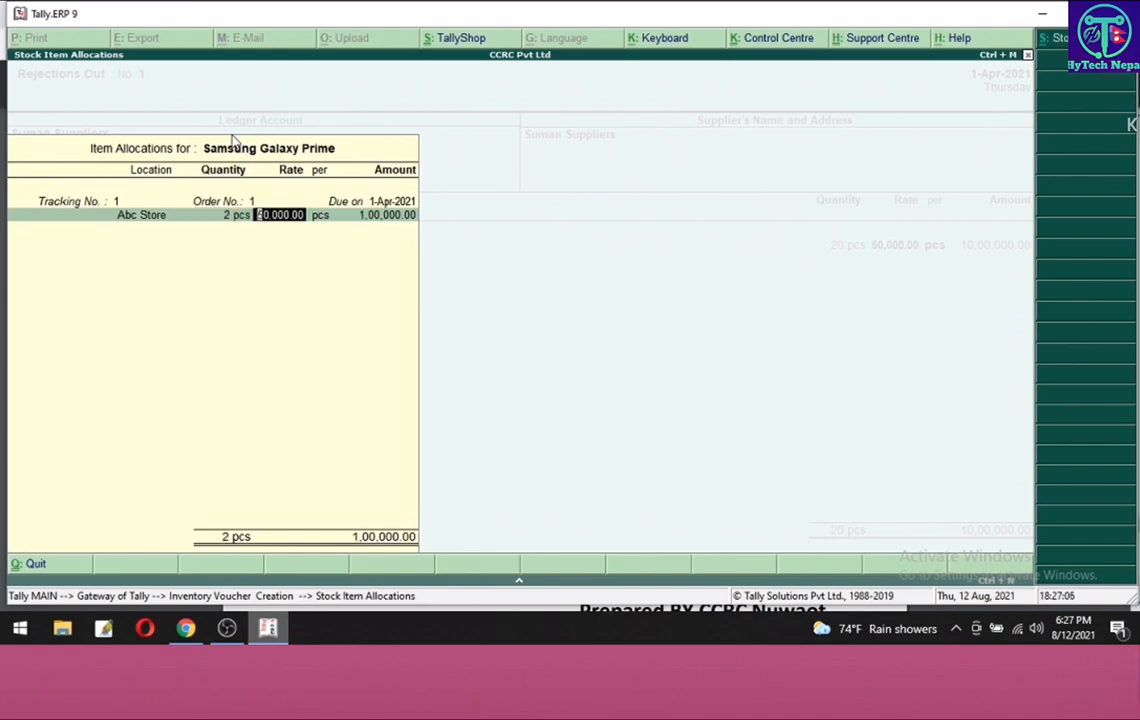
pyautogui.press('Return')
pyautogui.press('Return')
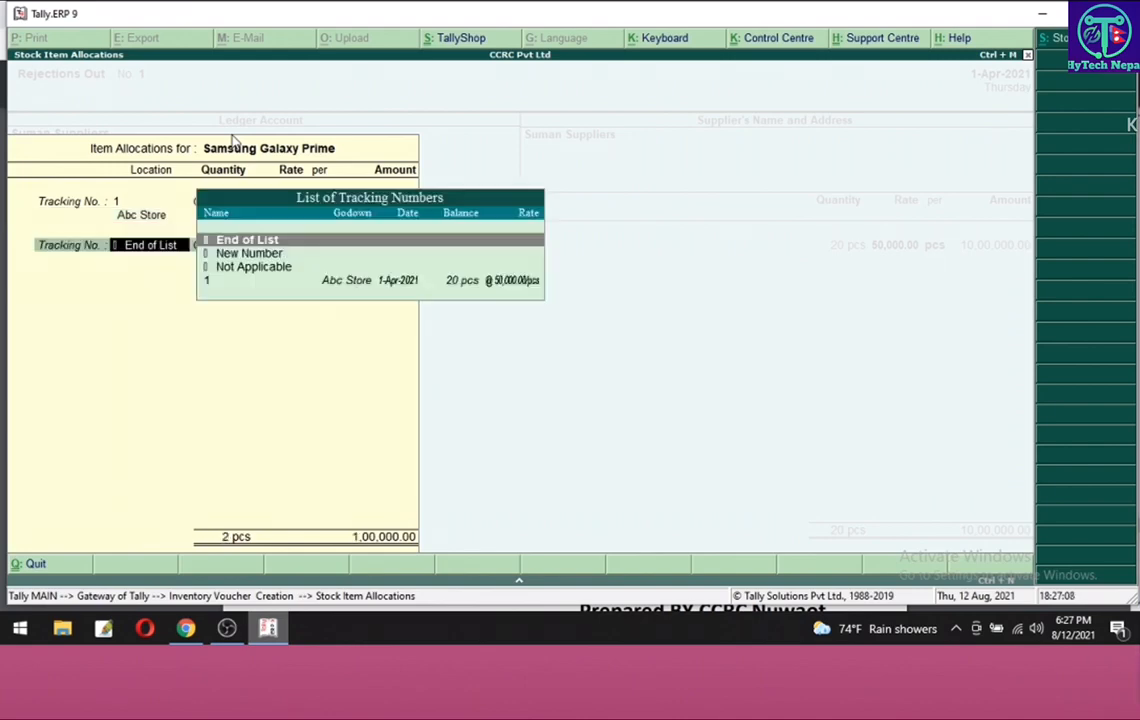
# Step: Finish the Samsung Galaxy Prime allocation and save the Rejections Out voucher without a narration
pyautogui.press('Return')
pyautogui.press('Return')
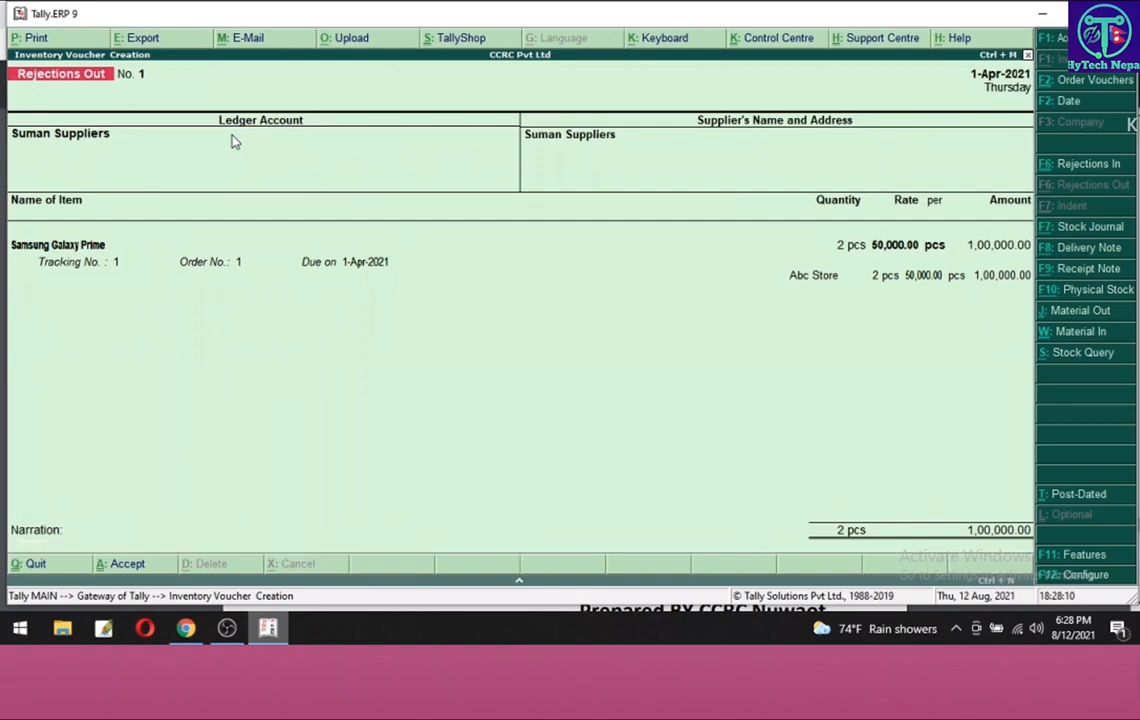
pyautogui.press('Return')
pyautogui.press('Return')
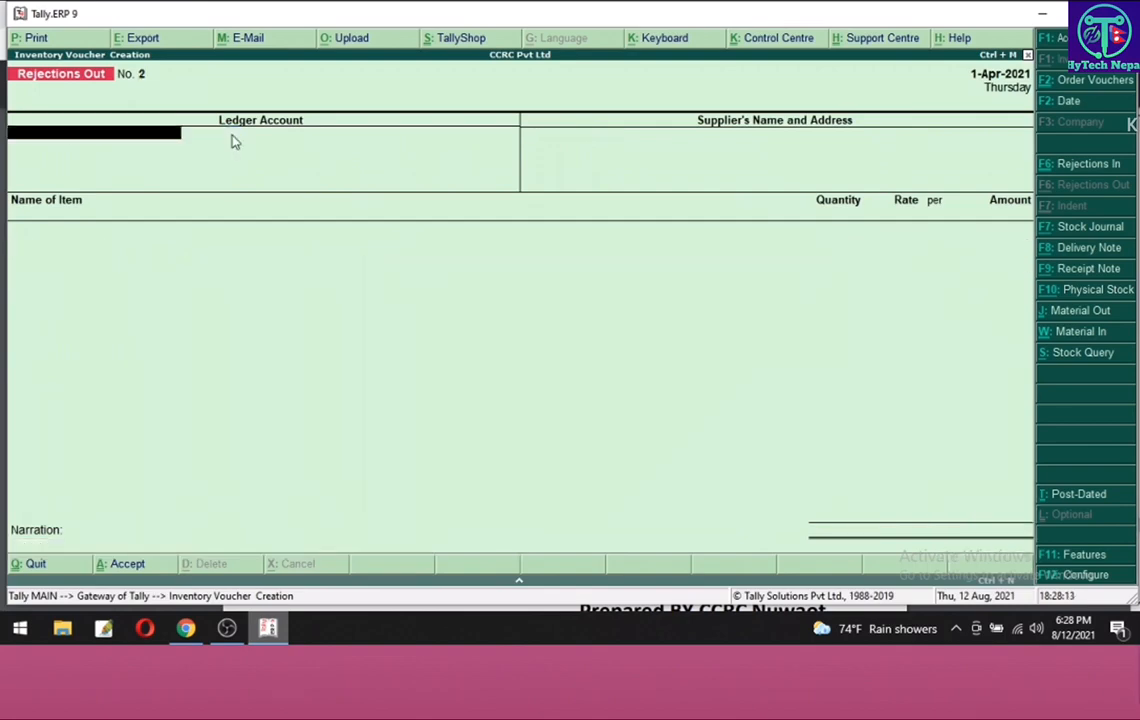